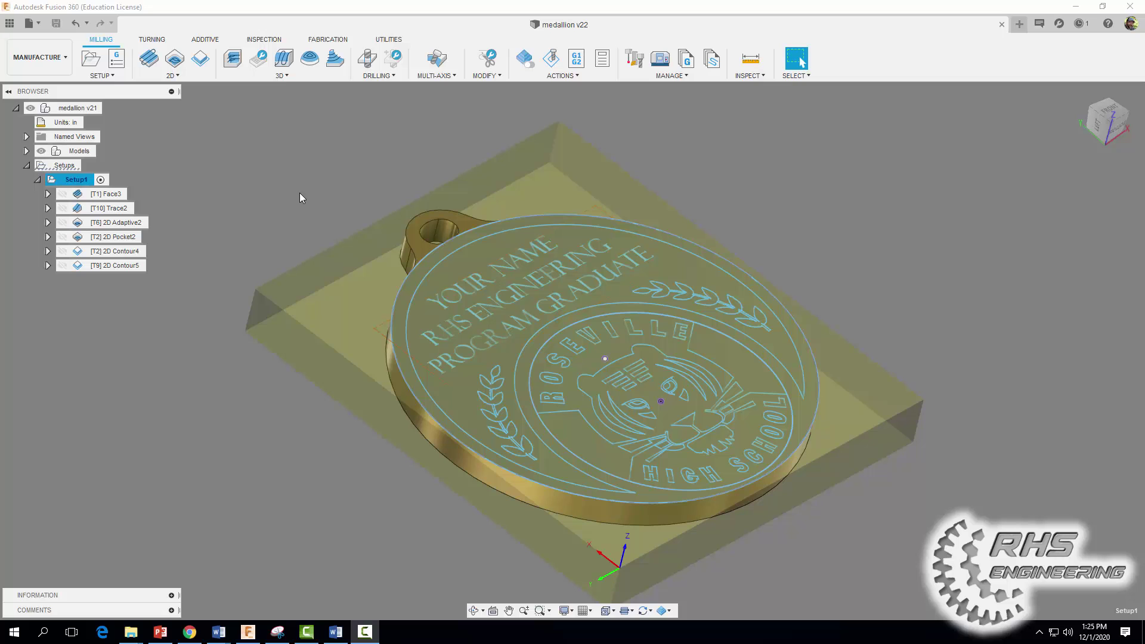
Step: Create a new design and save it as medallion_setup_2 in the CIM files medallion folder
{"action": "left_click", "coordinate": [29, 25]}
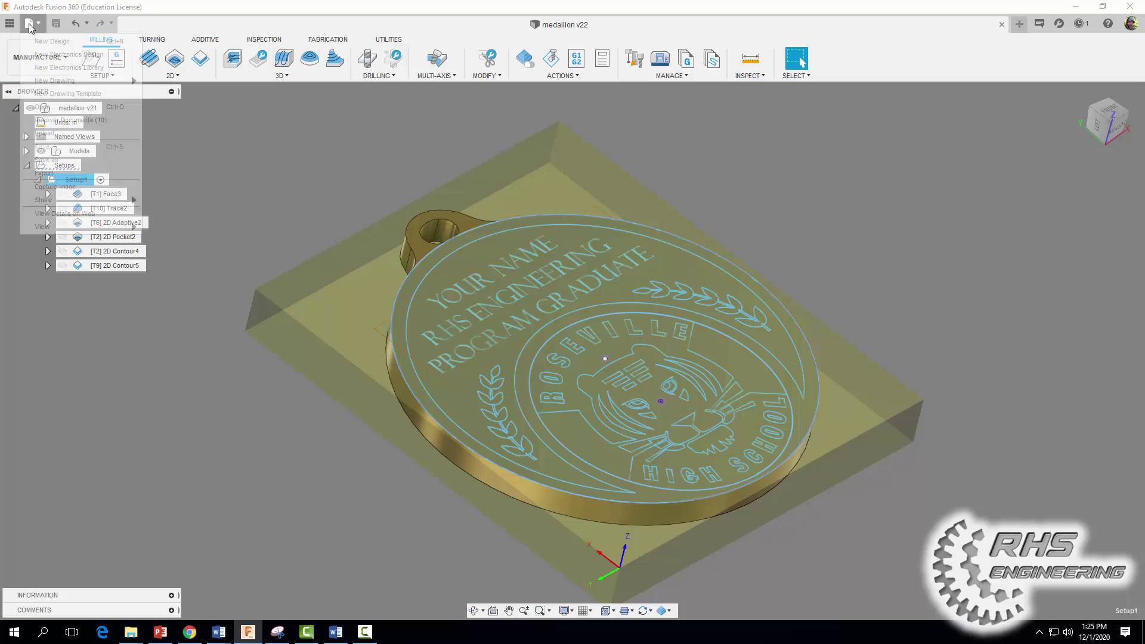
{"action": "left_click", "coordinate": [42, 43]}
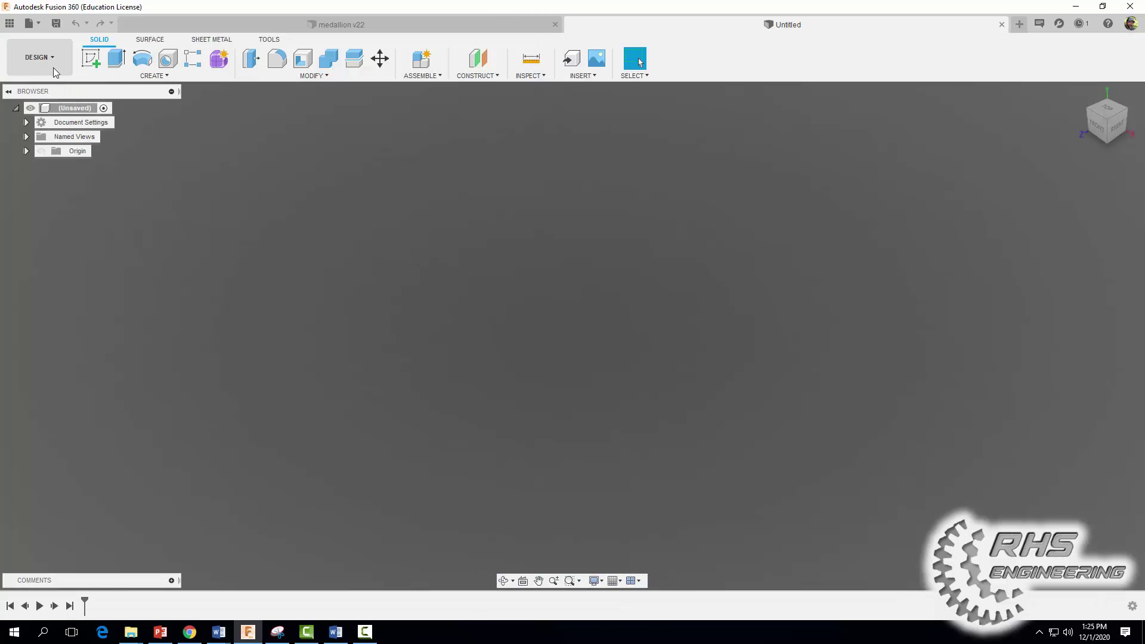
{"action": "left_click", "coordinate": [29, 23]}
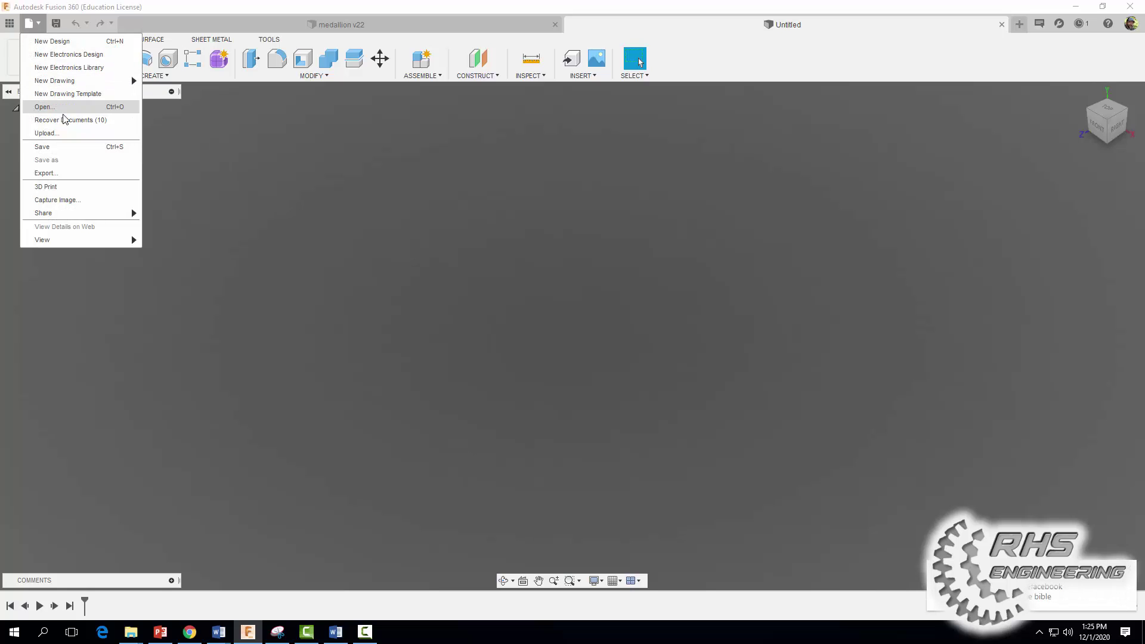
{"action": "left_click", "coordinate": [42, 137]}
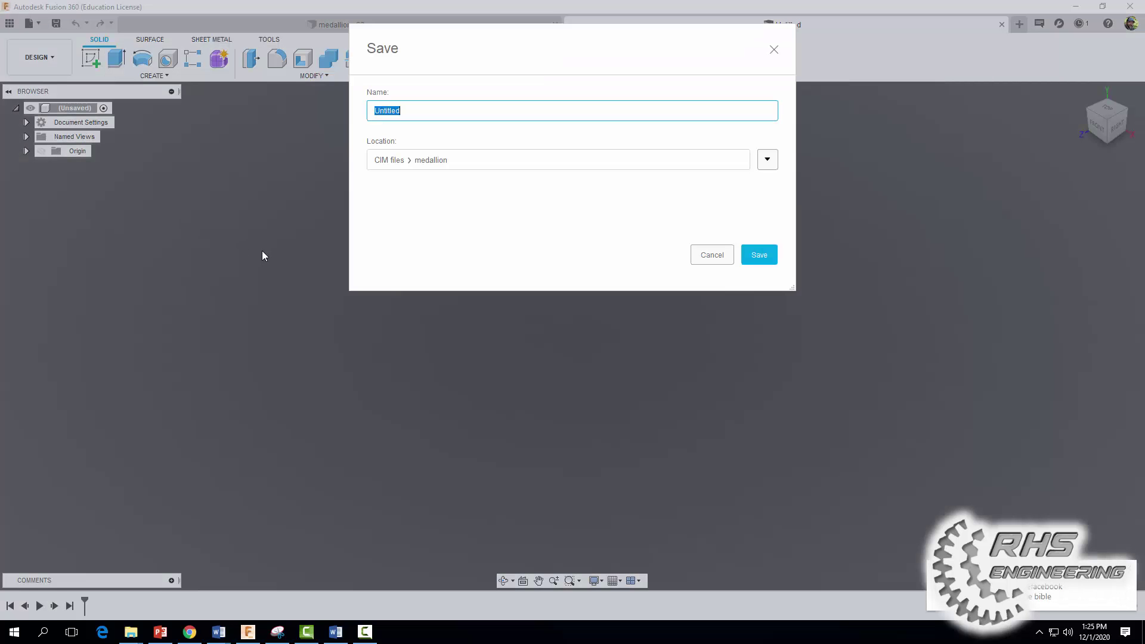
{"action": "type", "text": "medallion_setup_2"}
{"action": "left_click", "coordinate": [757, 255]}
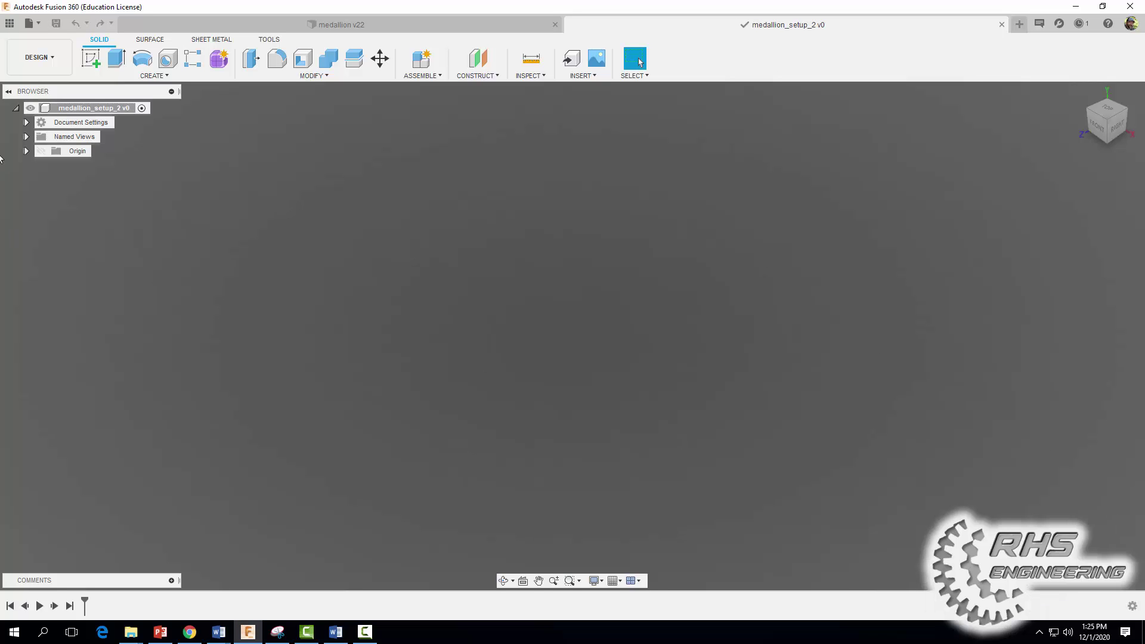
Step: Insert the kurt_vise+medallion_softjaws design into the current design and rotate it so the vise stands on its base
{"action": "left_click", "coordinate": [9, 24]}
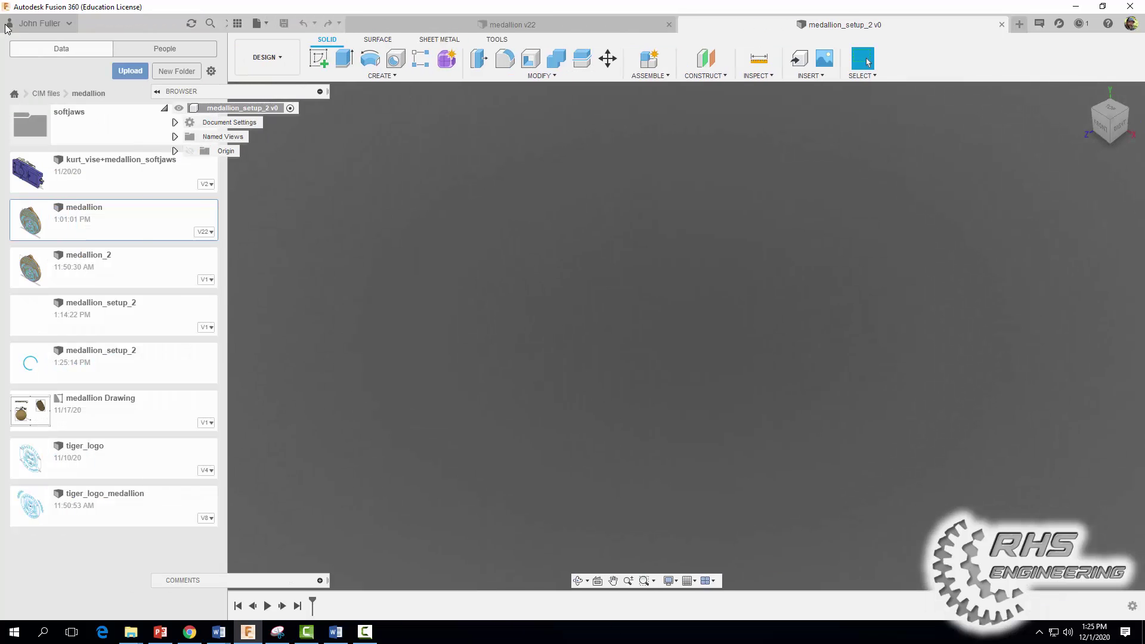
{"action": "right_click", "coordinate": [117, 180]}
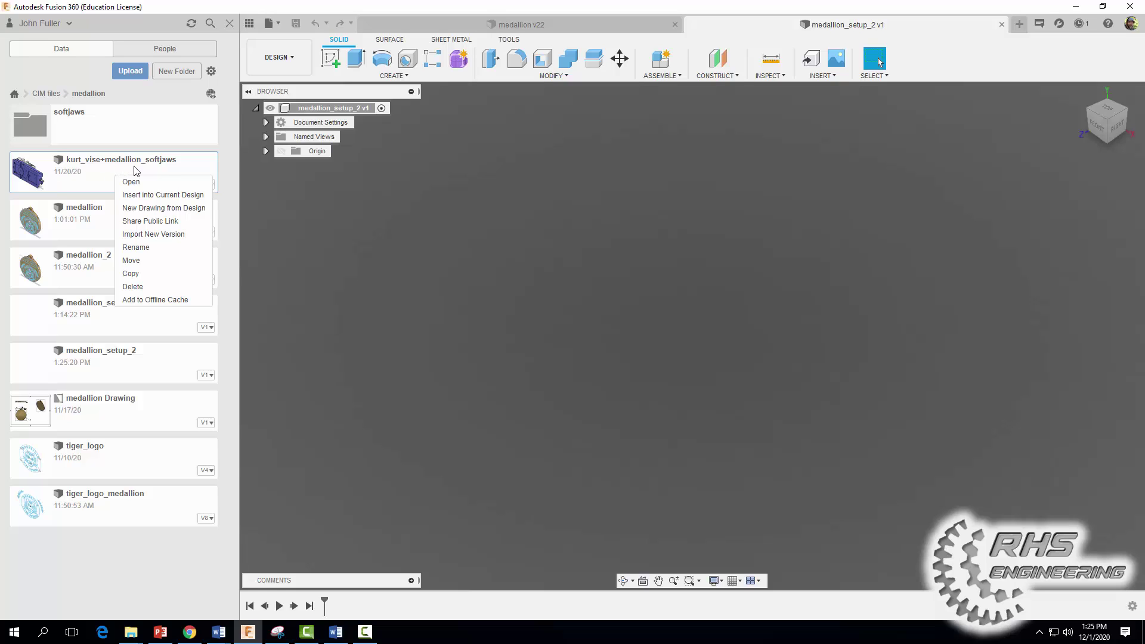
{"action": "left_click", "coordinate": [140, 196]}
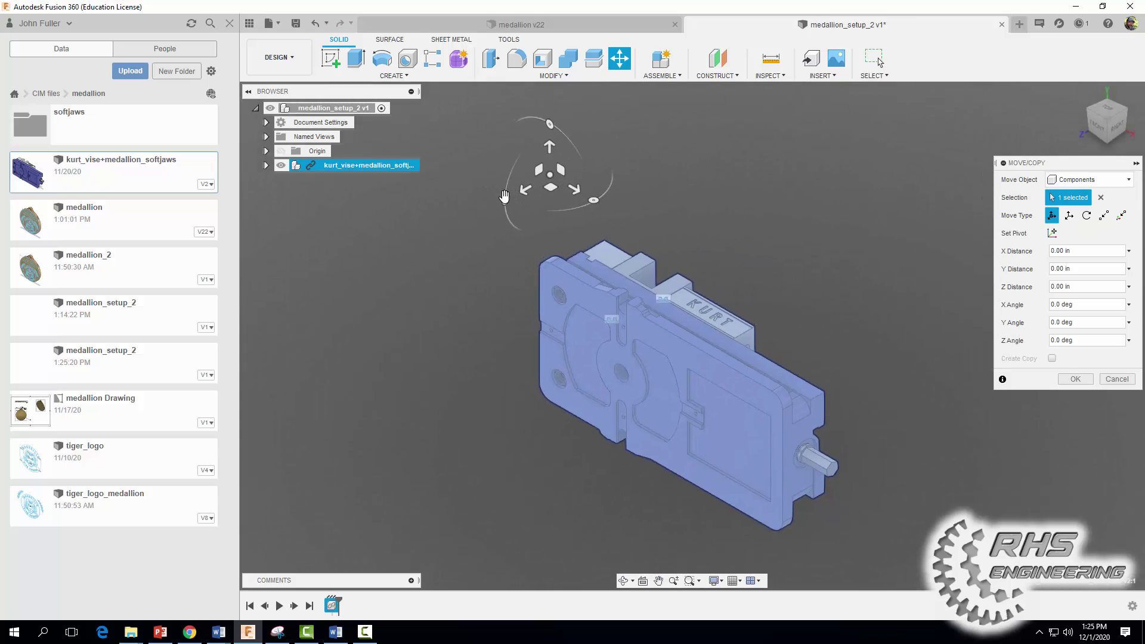
{"action": "left_click_drag", "start_coordinate": [504, 196], "coordinate": [550, 225]}
{"action": "left_click", "coordinate": [1083, 382]}
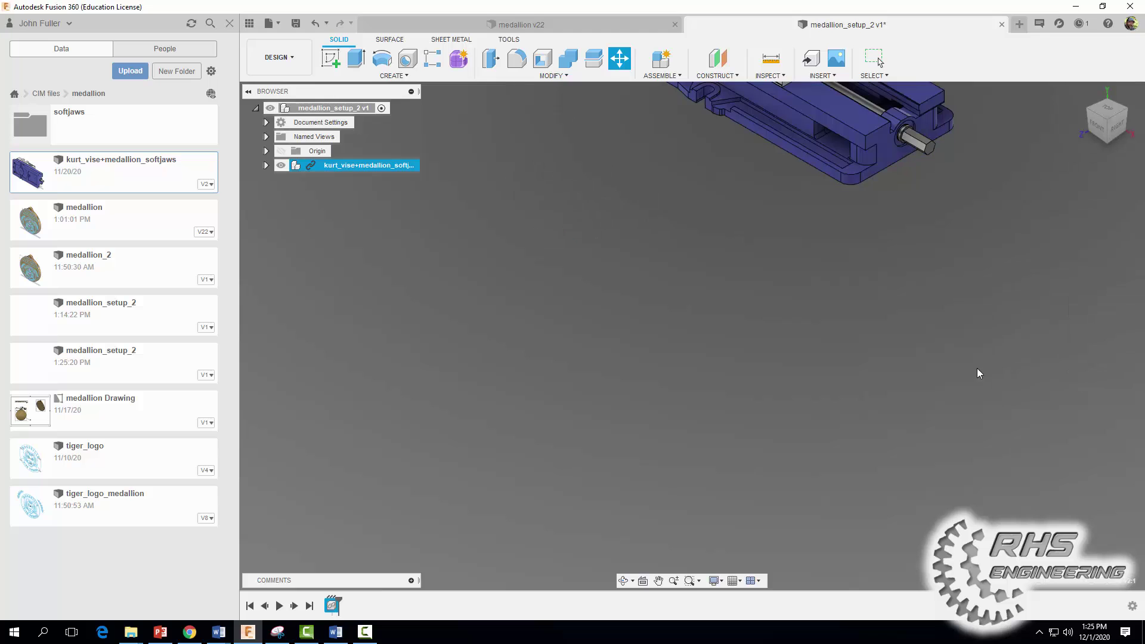
Step: Insert the medallion design into the current design and move it about -10.7 in along Z, above the vise
{"action": "scroll", "coordinate": [881, 303], "scroll_direction": "down", "scroll_amount": 5}
{"action": "middle_click_drag", "start_coordinate": [900, 338], "coordinate": [692, 402]}
{"action": "scroll", "coordinate": [756, 372], "scroll_direction": "up", "scroll_amount": 4}
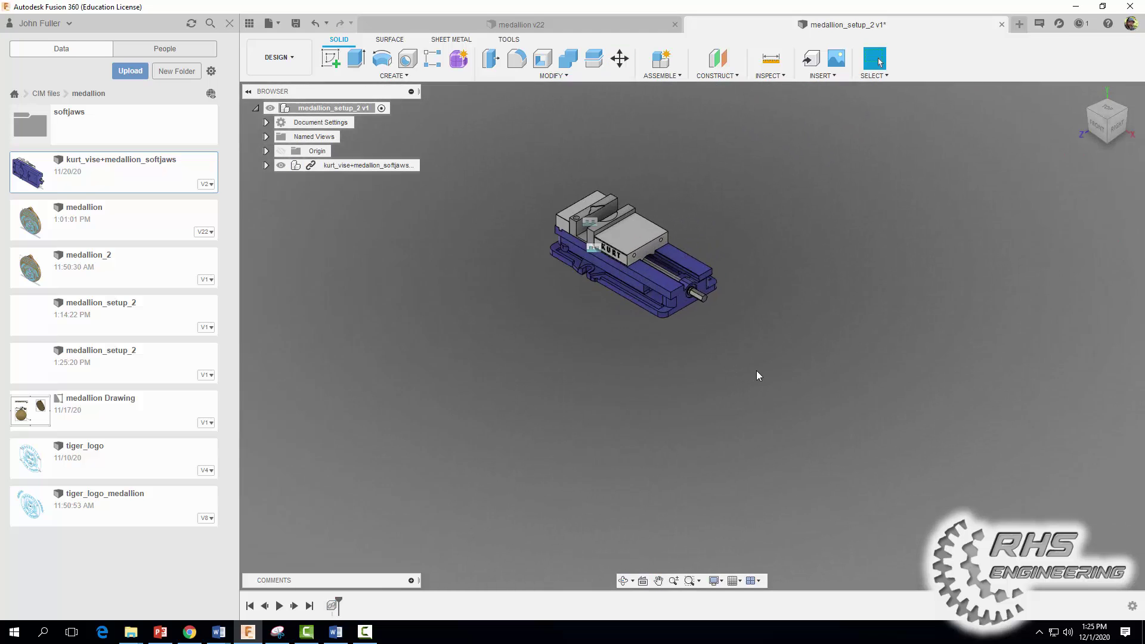
{"action": "middle_click_drag", "start_coordinate": [719, 363], "coordinate": [801, 452]}
{"action": "scroll", "coordinate": [786, 456], "scroll_direction": "up", "scroll_amount": 2}
{"action": "middle_click_drag", "start_coordinate": [535, 400], "coordinate": [570, 449]}
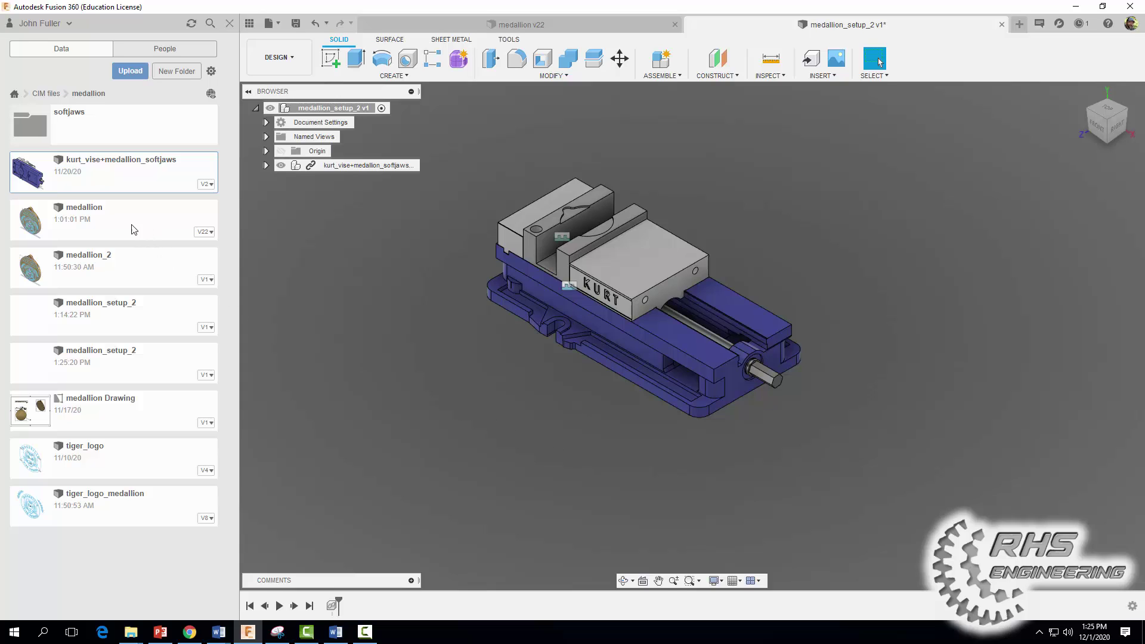
{"action": "right_click", "coordinate": [76, 220]}
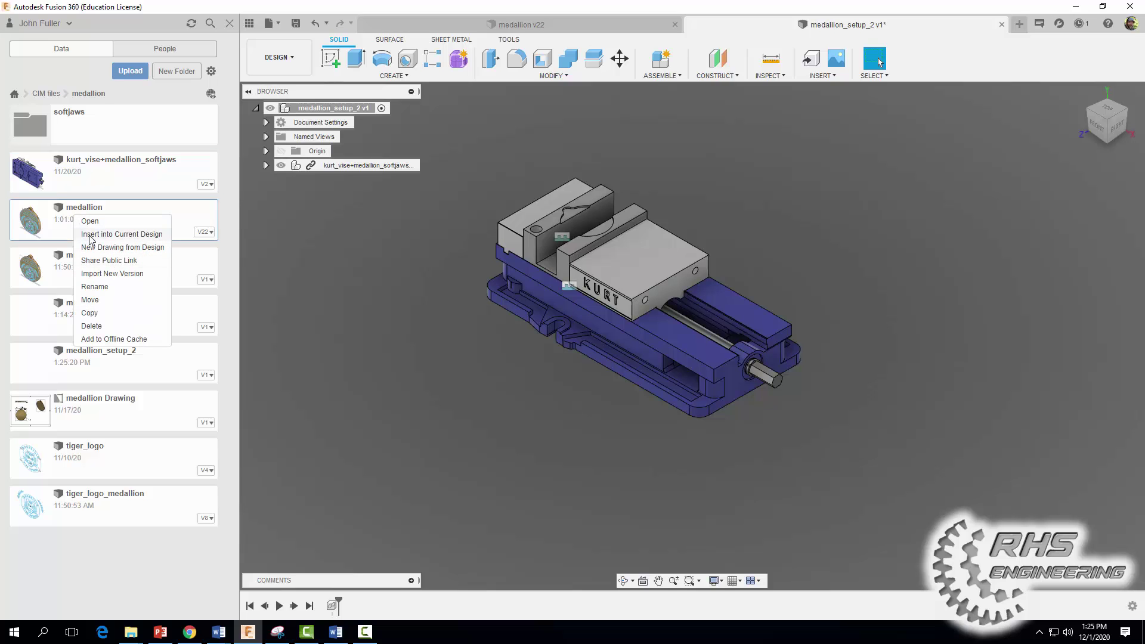
{"action": "left_click", "coordinate": [90, 235]}
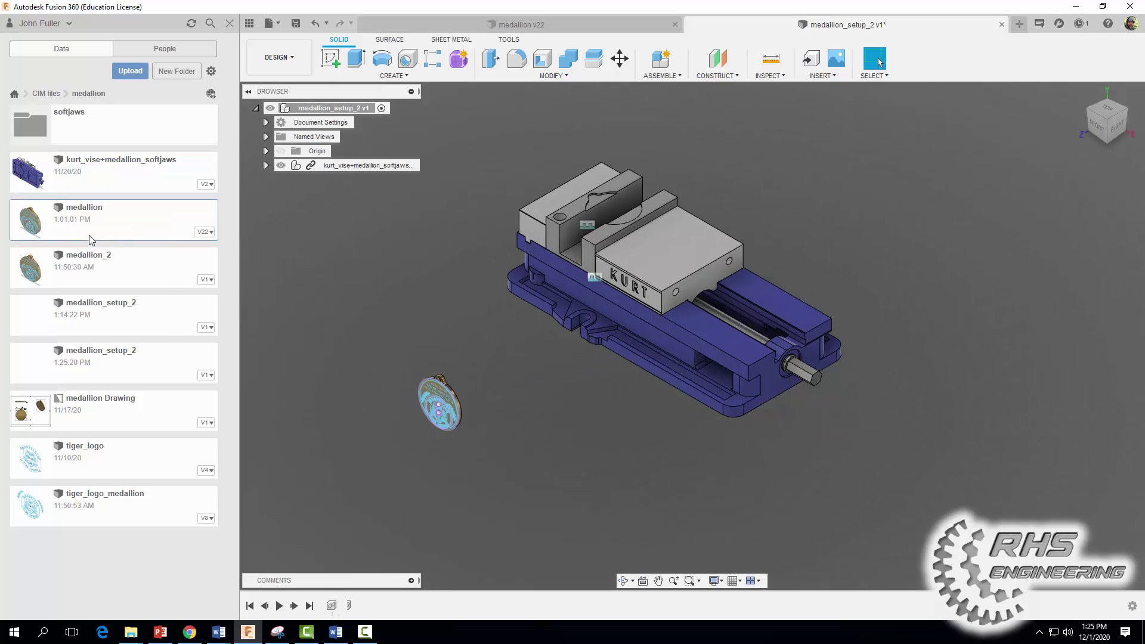
{"action": "left_click_drag", "start_coordinate": [465, 380], "coordinate": [849, 110]}
{"action": "middle_click_drag", "start_coordinate": [850, 110], "coordinate": [798, 218]}
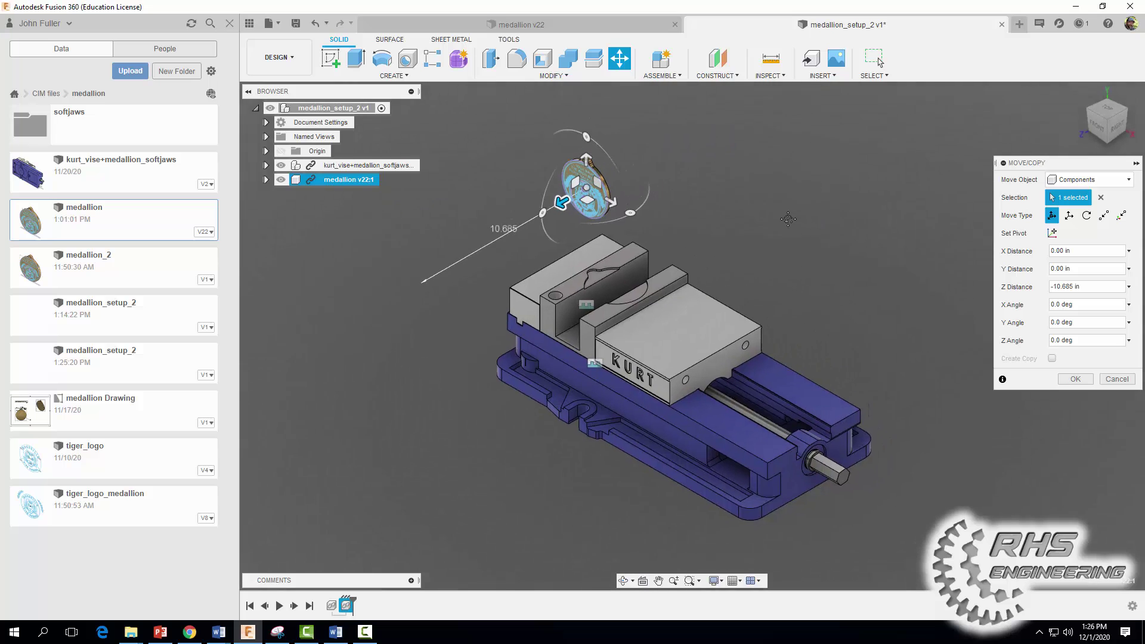
Step: Lower the medallion about 1.2 in, rotate it -90° about Y, and turn it flat above the soft jaws
{"action": "scroll", "coordinate": [722, 231], "scroll_direction": "up", "scroll_amount": 3}
{"action": "middle_click_drag", "start_coordinate": [602, 152], "coordinate": [682, 155]}
{"action": "left_click_drag", "start_coordinate": [599, 155], "coordinate": [597, 188]}
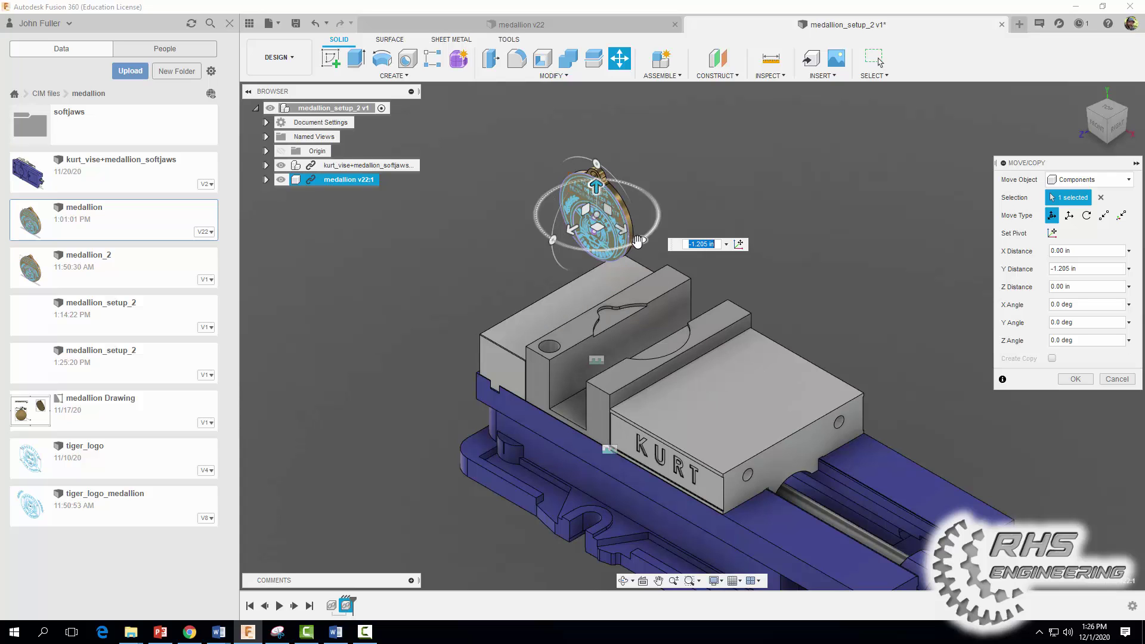
{"action": "left_click_drag", "start_coordinate": [640, 241], "coordinate": [552, 240]}
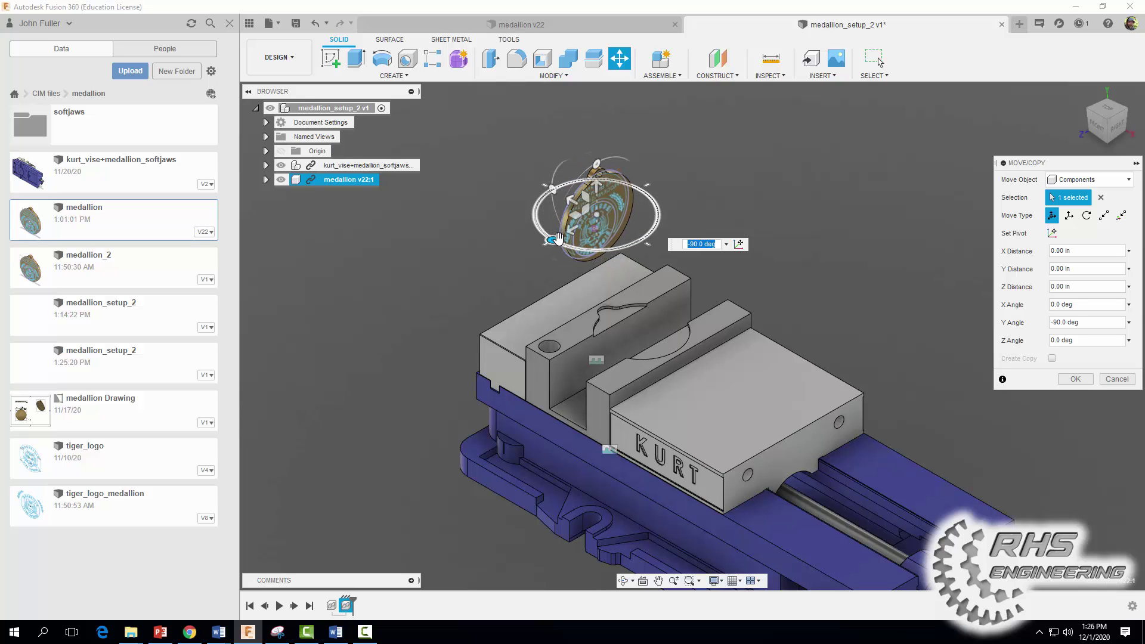
{"action": "left_click", "coordinate": [551, 190]}
{"action": "left_click_drag", "start_coordinate": [550, 189], "coordinate": [597, 273]}
{"action": "left_click", "coordinate": [1076, 380]}
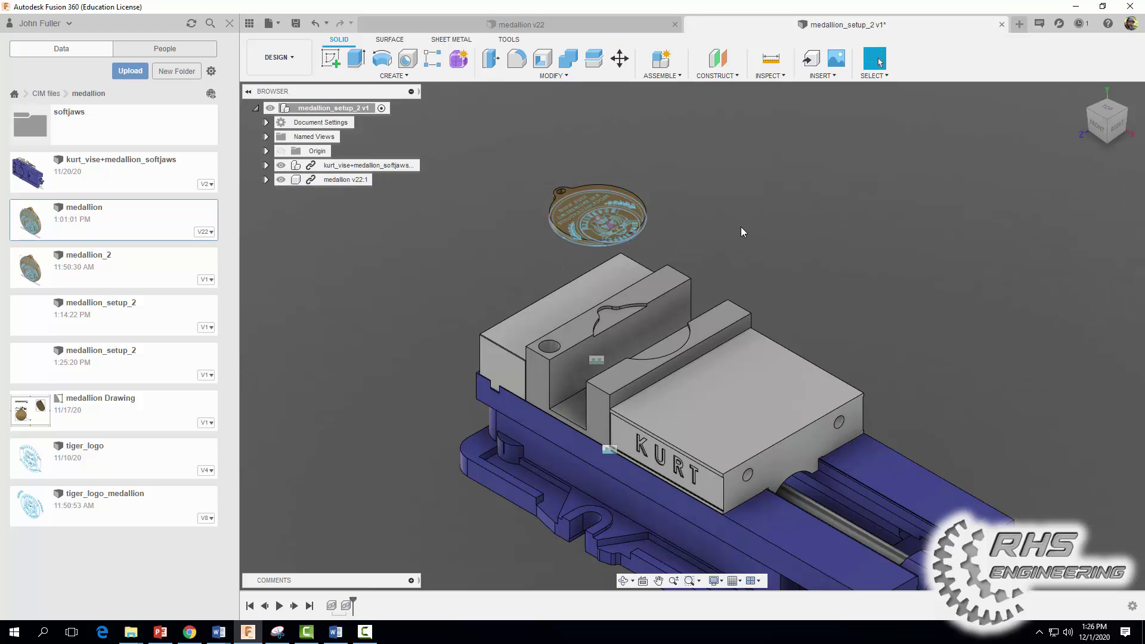
Step: Start a joint and place the first joint origin on the lower outer edge of the medallion's rounded lug
{"action": "mouse_move", "coordinate": [738, 223]}
{"action": "middle_mouse_down", "text": "shift"}
{"action": "mouse_move", "coordinate": [765, 209]}
{"action": "mouse_move", "coordinate": [753, 220]}
{"action": "mouse_move", "coordinate": [781, 230]}
{"action": "mouse_move", "coordinate": [741, 223]}
{"action": "middle_mouse_up", "text": "shift"}
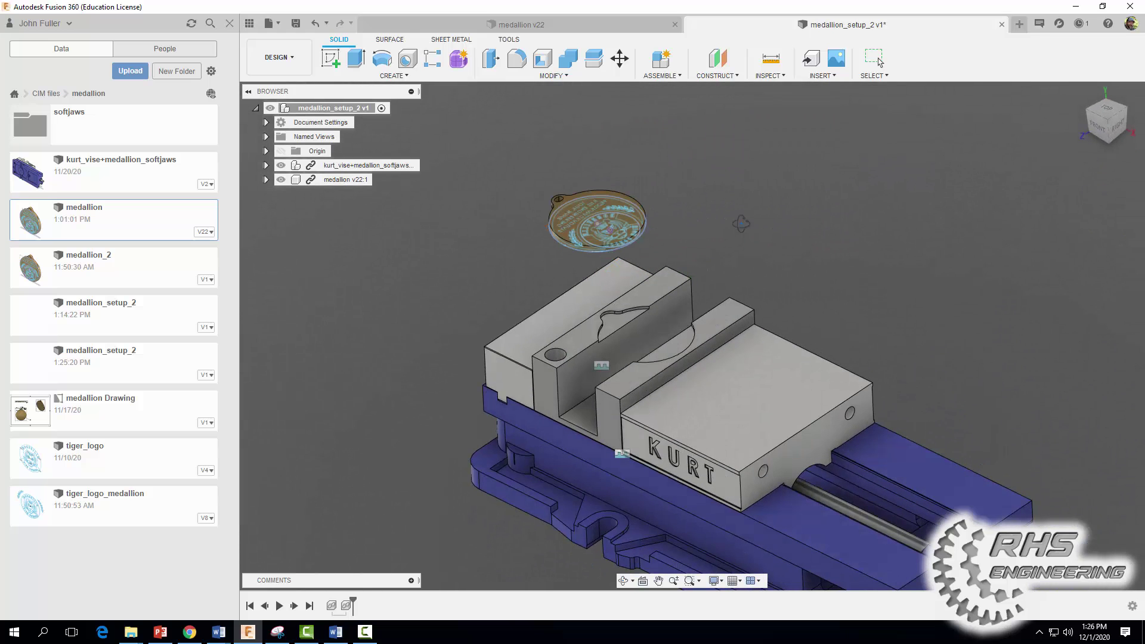
{"action": "left_click", "coordinate": [661, 75]}
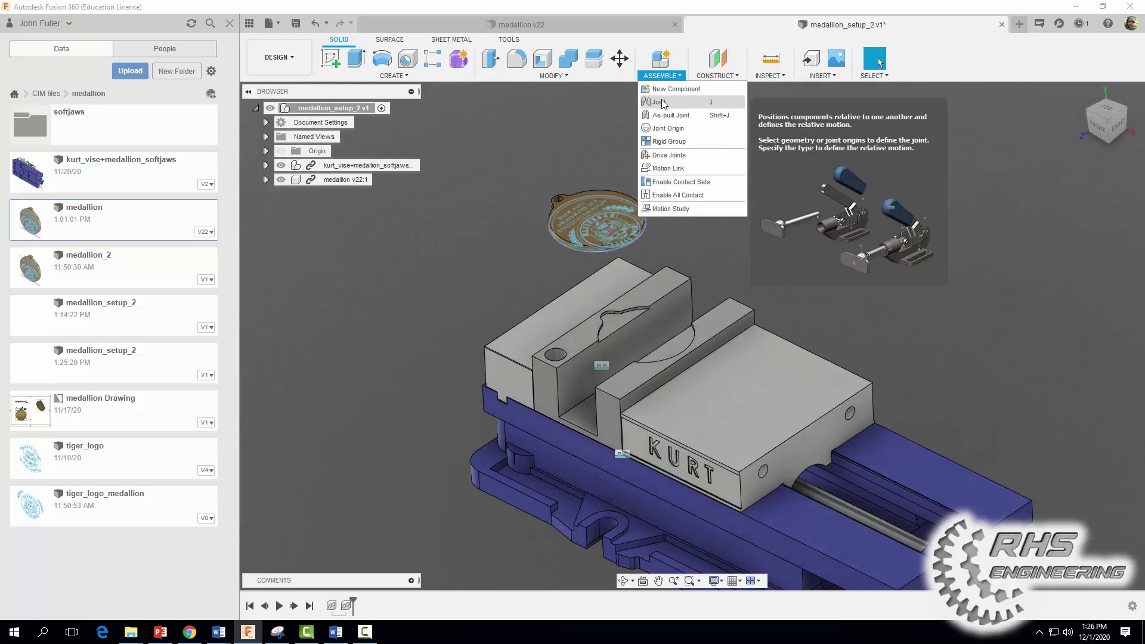
{"action": "left_click", "coordinate": [660, 101]}
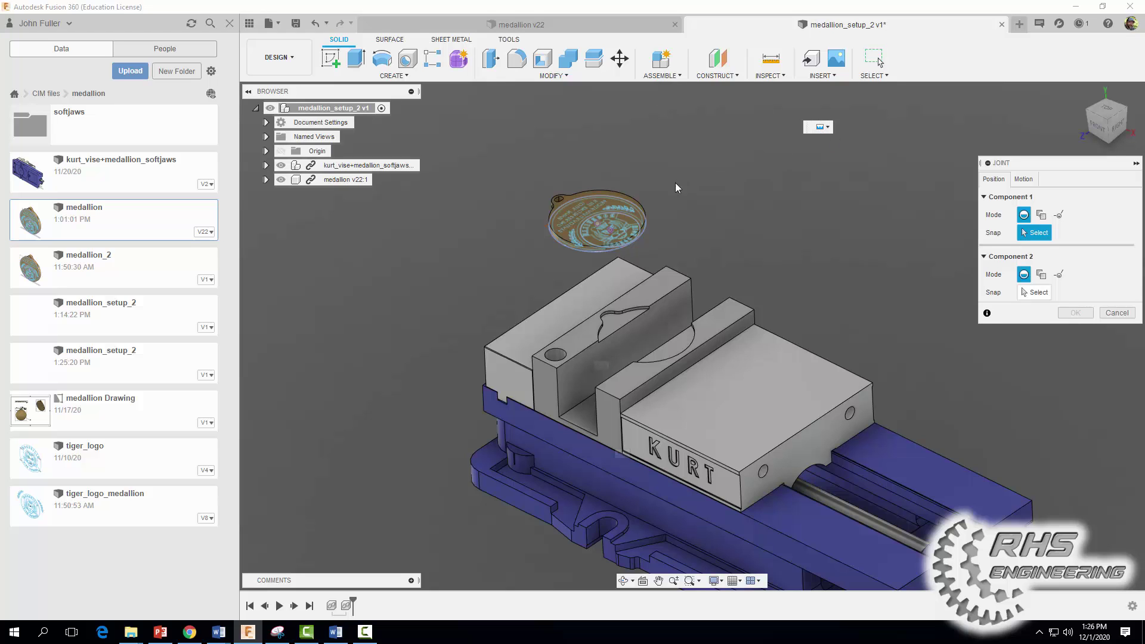
{"action": "scroll", "coordinate": [669, 209], "scroll_direction": "up", "scroll_amount": 2}
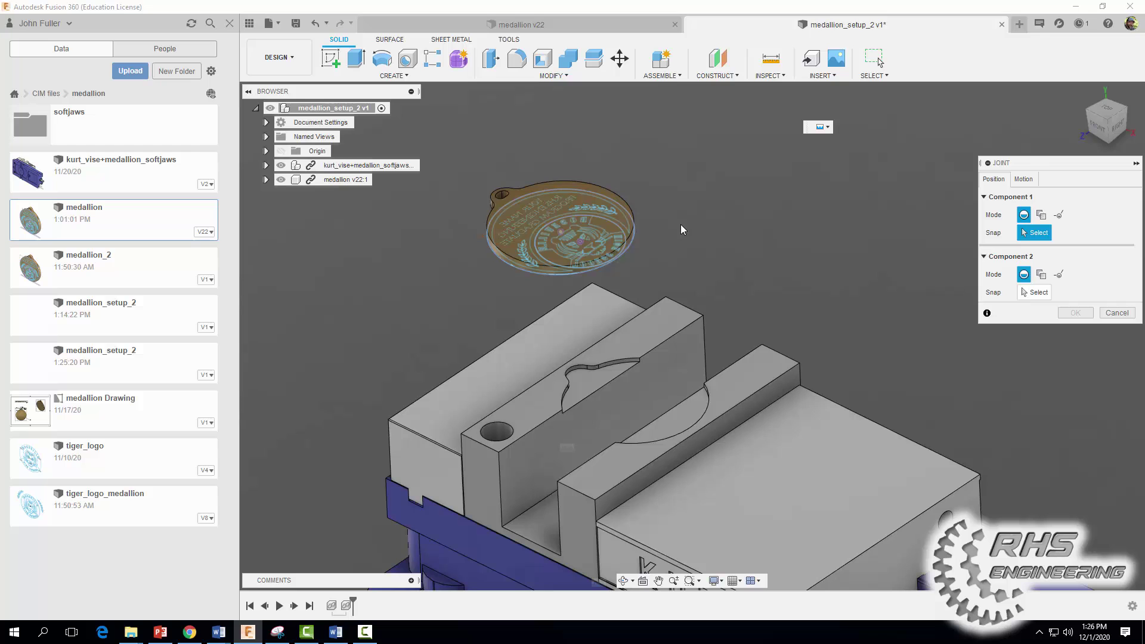
{"action": "middle_click_drag", "start_coordinate": [681, 227], "coordinate": [696, 282], "text": "shift"}
{"action": "scroll", "coordinate": [458, 312], "scroll_direction": "up", "scroll_amount": 3}
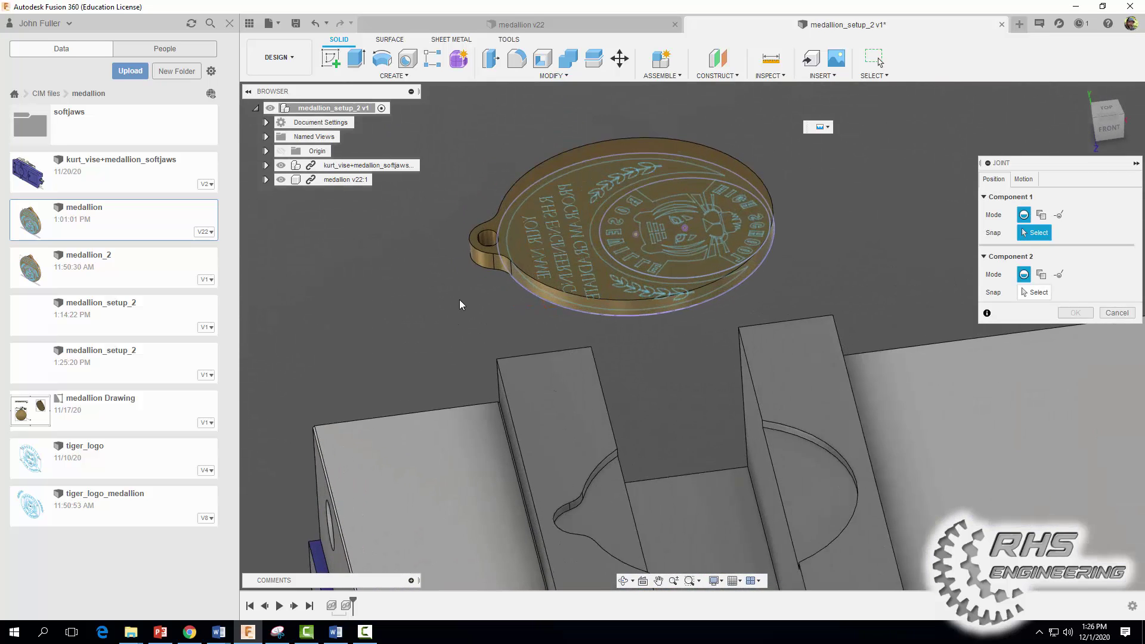
{"action": "scroll", "coordinate": [465, 286], "scroll_direction": "up", "scroll_amount": 2}
{"action": "middle_click_drag", "start_coordinate": [449, 278], "coordinate": [466, 267], "text": "shift"}
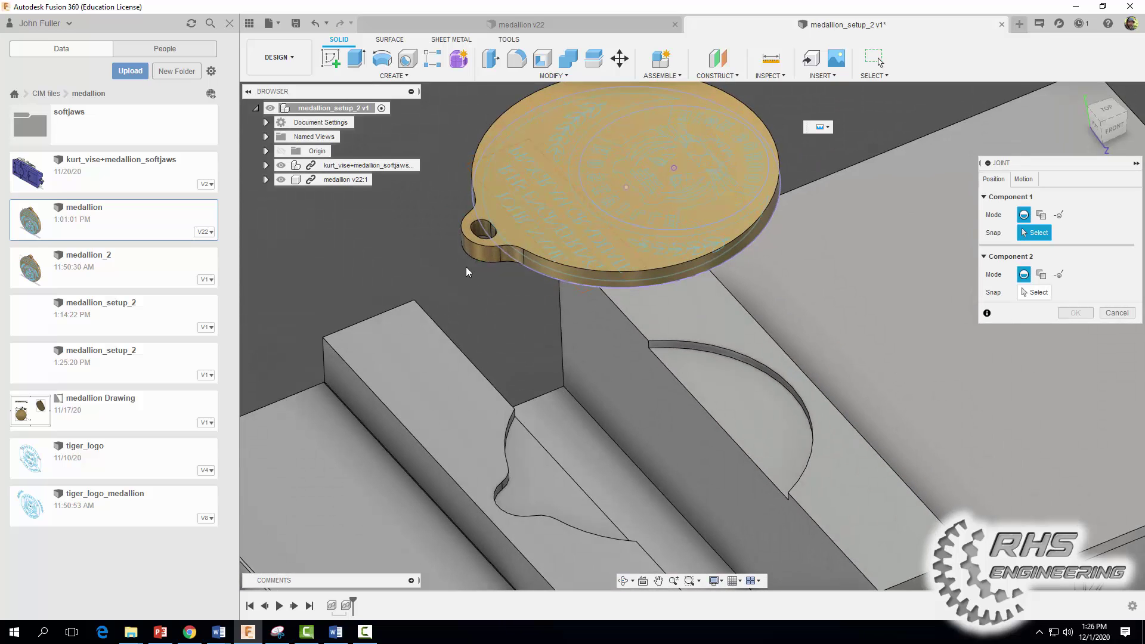
{"action": "left_click", "coordinate": [468, 255]}
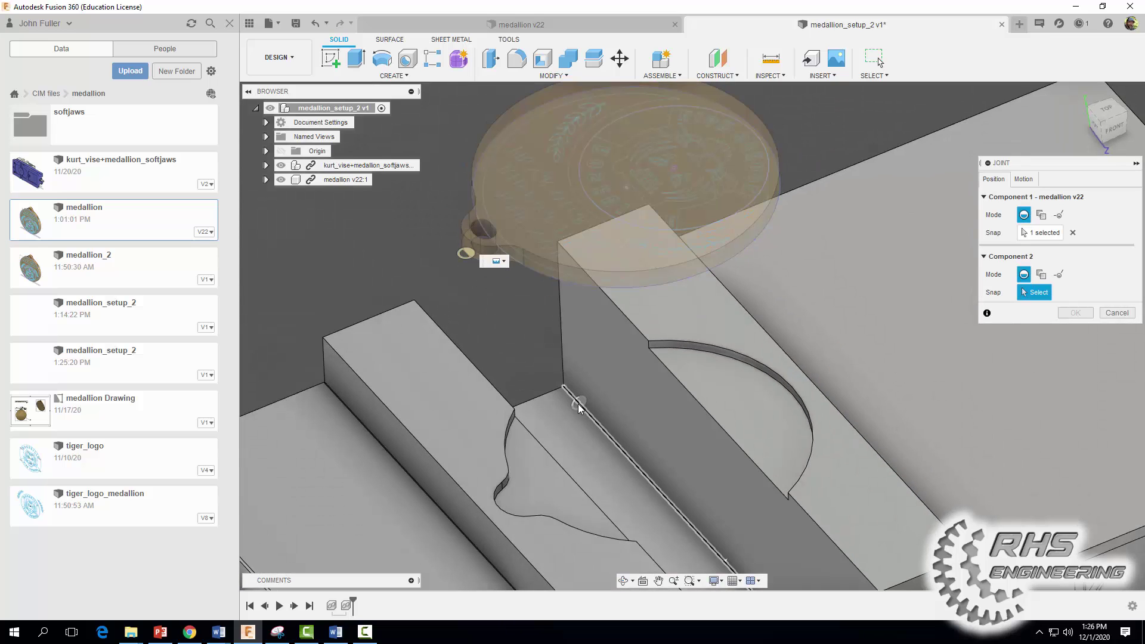
Step: Snap the joint's second component to the bottom arc of the soft jaw's rounded lug pocket and accept the joint
{"action": "middle_click_drag", "start_coordinate": [579, 406], "coordinate": [511, 384], "text": "shift"}
{"action": "middle_click_drag", "start_coordinate": [566, 226], "coordinate": [799, 368]}
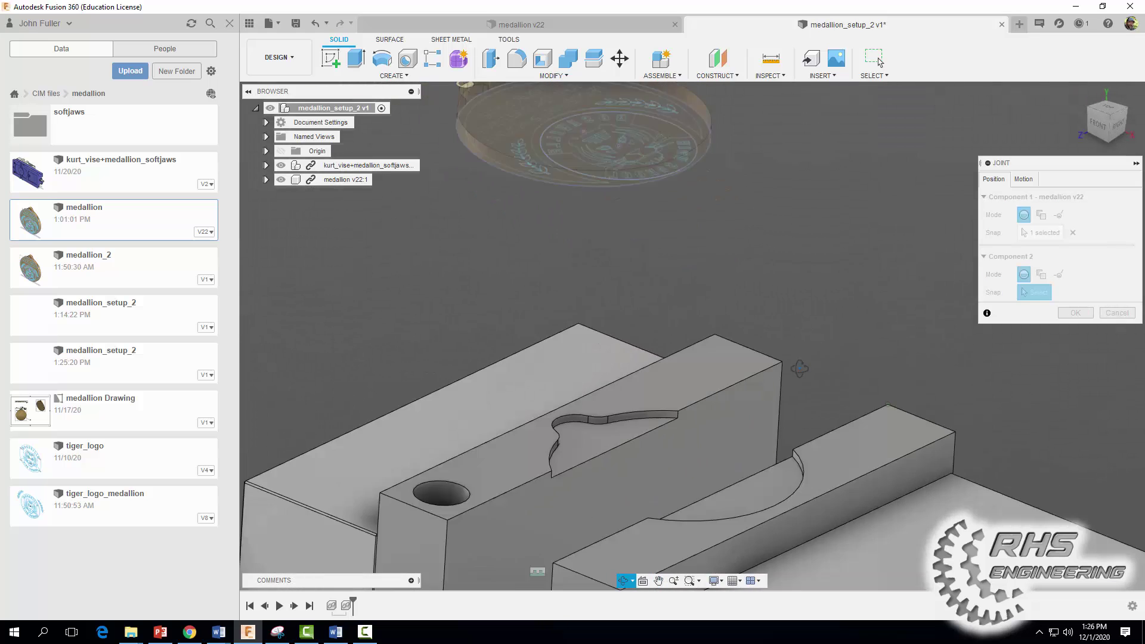
{"action": "scroll", "coordinate": [556, 359], "scroll_direction": "up", "scroll_amount": 6}
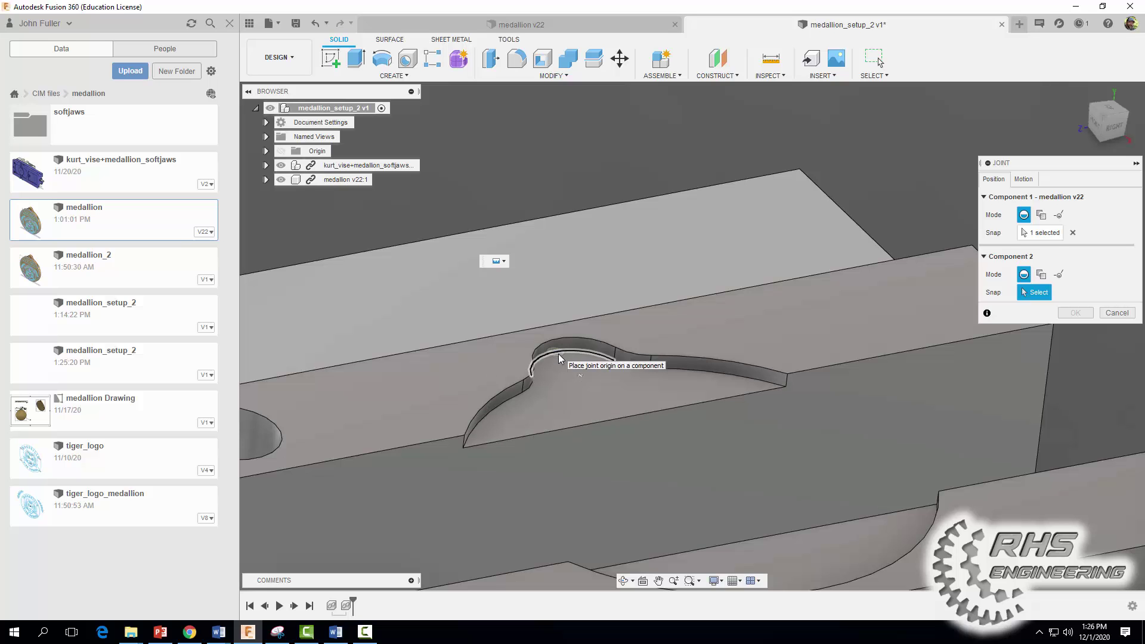
{"action": "left_click", "coordinate": [560, 358]}
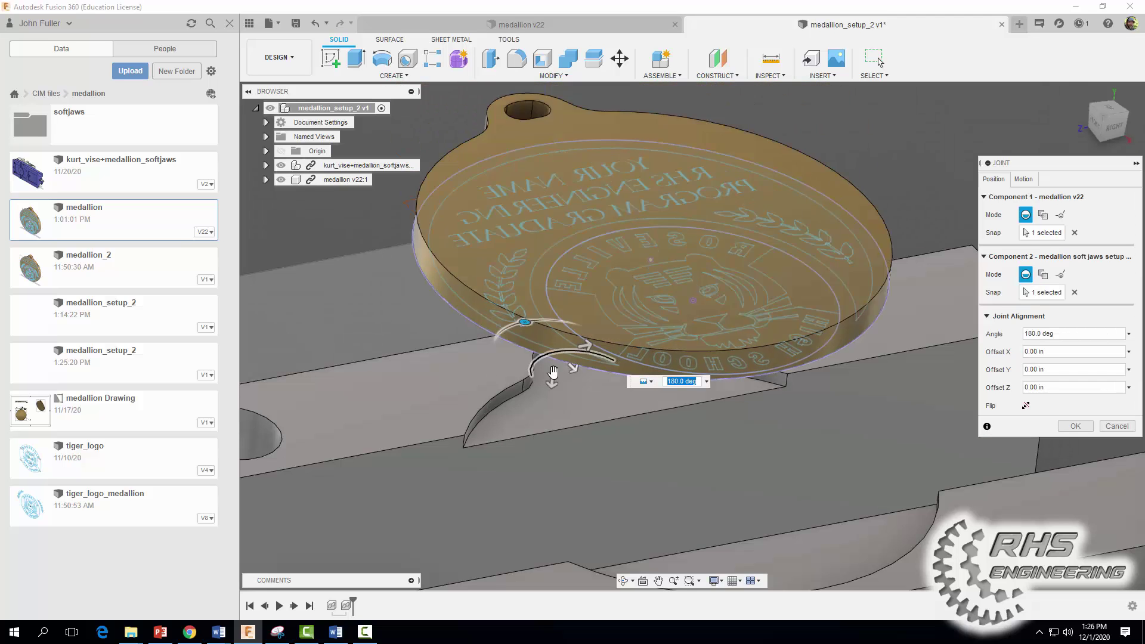
{"action": "left_click", "coordinate": [1076, 427]}
{"action": "scroll", "coordinate": [1022, 274], "scroll_direction": "down", "scroll_amount": 4}
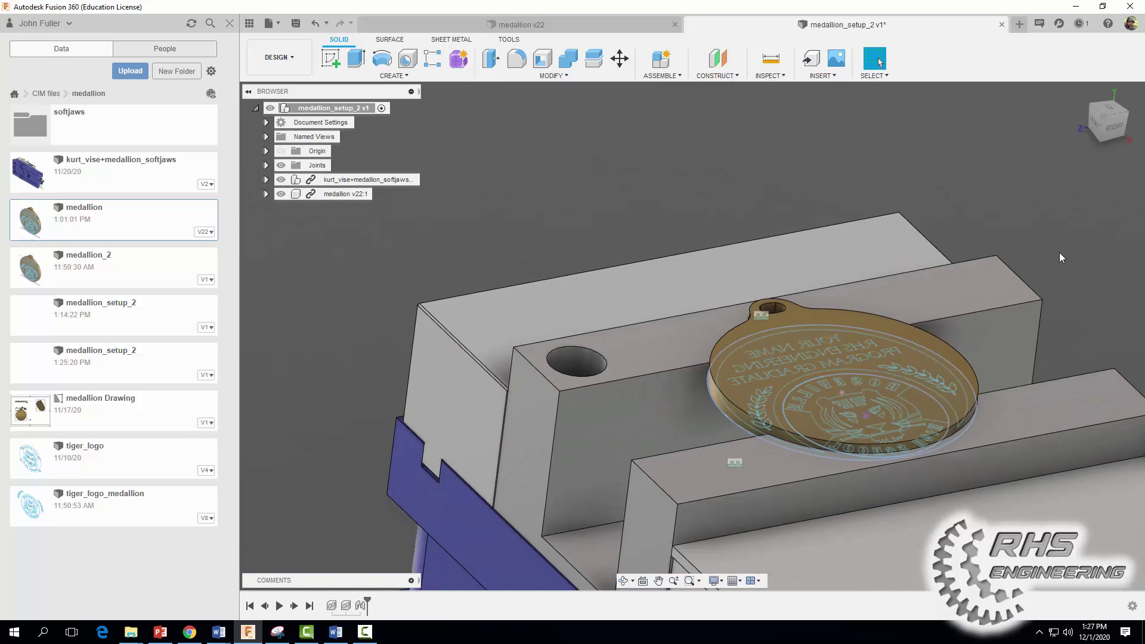
Step: Switch to the Manufacture workspace and hide the data panel
{"action": "middle_click_drag", "start_coordinate": [1059, 252], "coordinate": [945, 203], "text": "shift"}
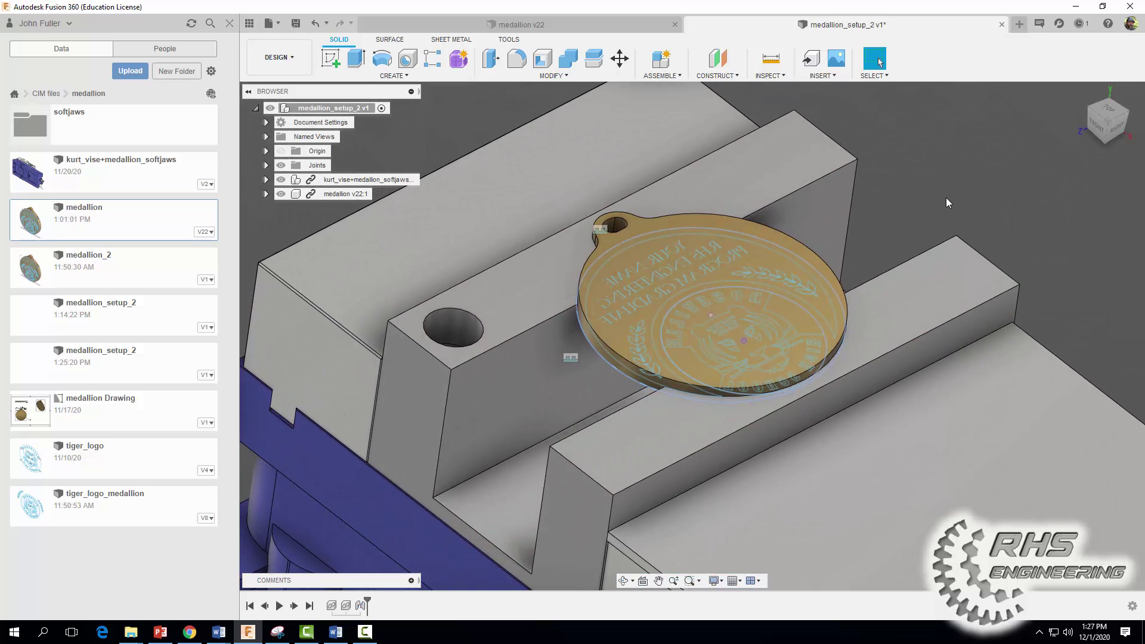
{"action": "left_click", "coordinate": [280, 58]}
{"action": "left_click", "coordinate": [271, 190]}
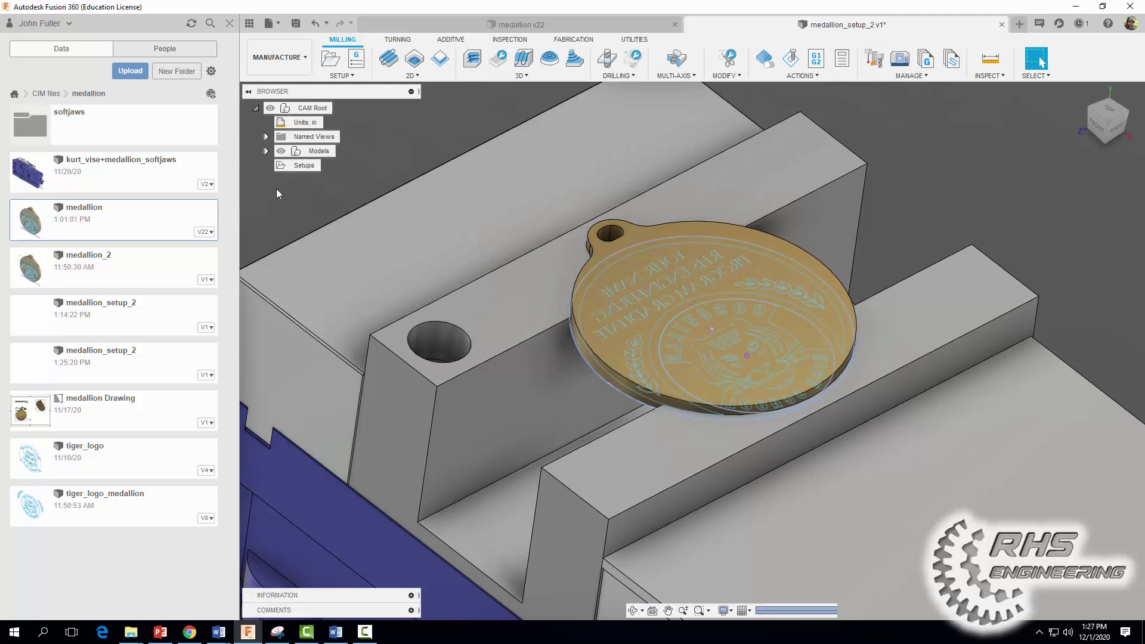
{"action": "left_click", "coordinate": [229, 23]}
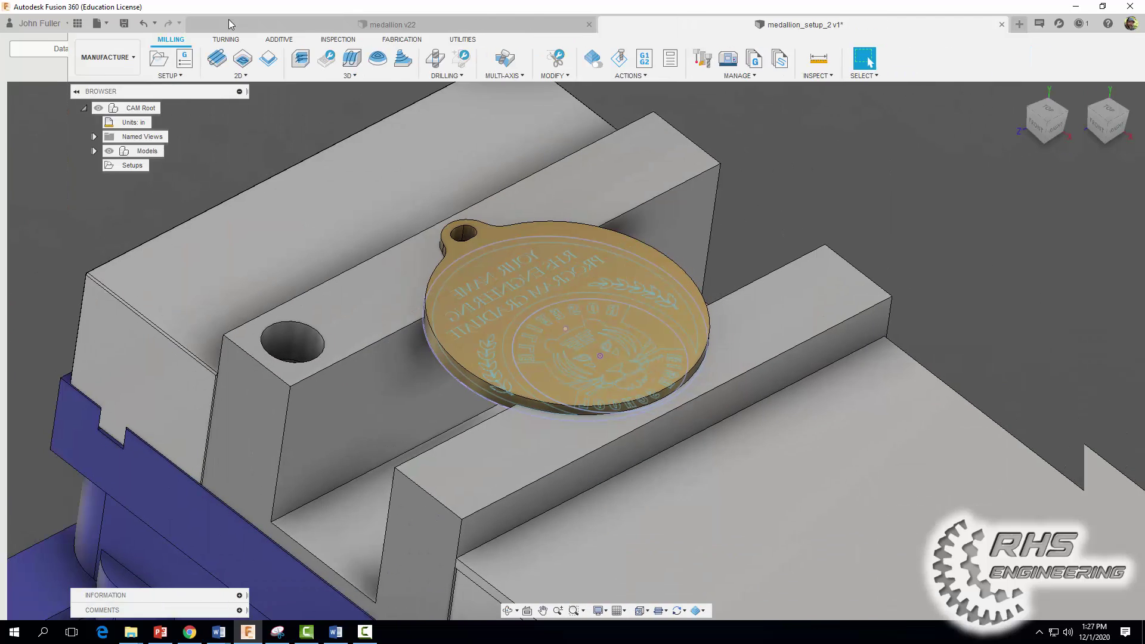
{"action": "middle_click_drag", "start_coordinate": [1004, 342], "coordinate": [857, 255], "text": "shift"}
{"action": "scroll", "coordinate": [1037, 290], "scroll_direction": "down", "scroll_amount": 3}
{"action": "key", "text": "F10"}
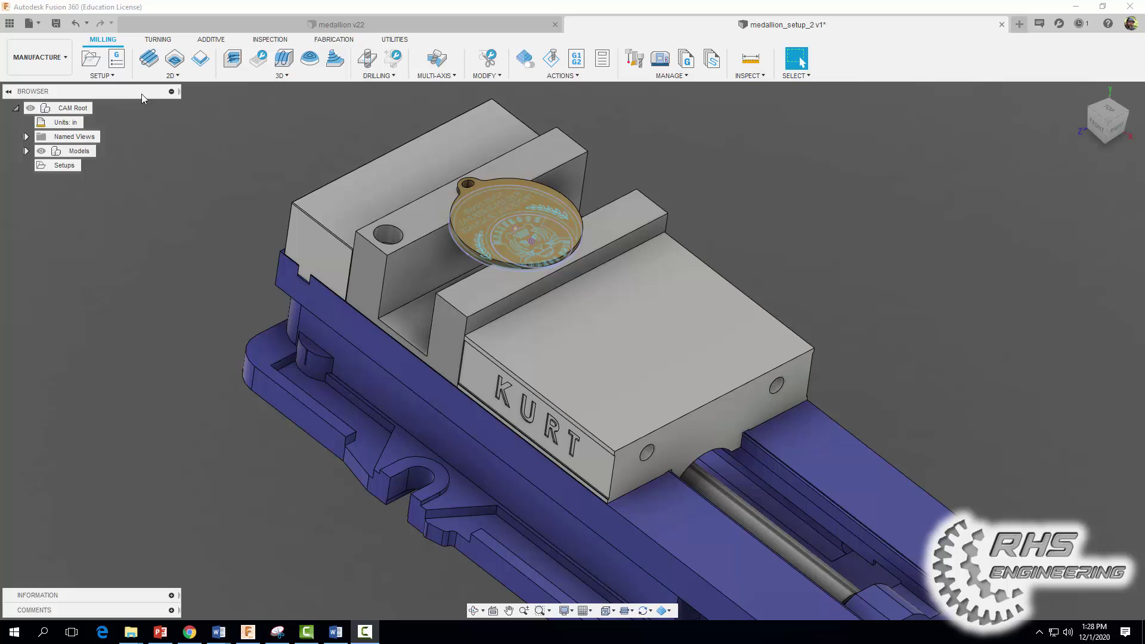
Step: Start a new milling setup and select the medallion body as its model
{"action": "left_click", "coordinate": [97, 77]}
{"action": "left_click", "coordinate": [102, 87]}
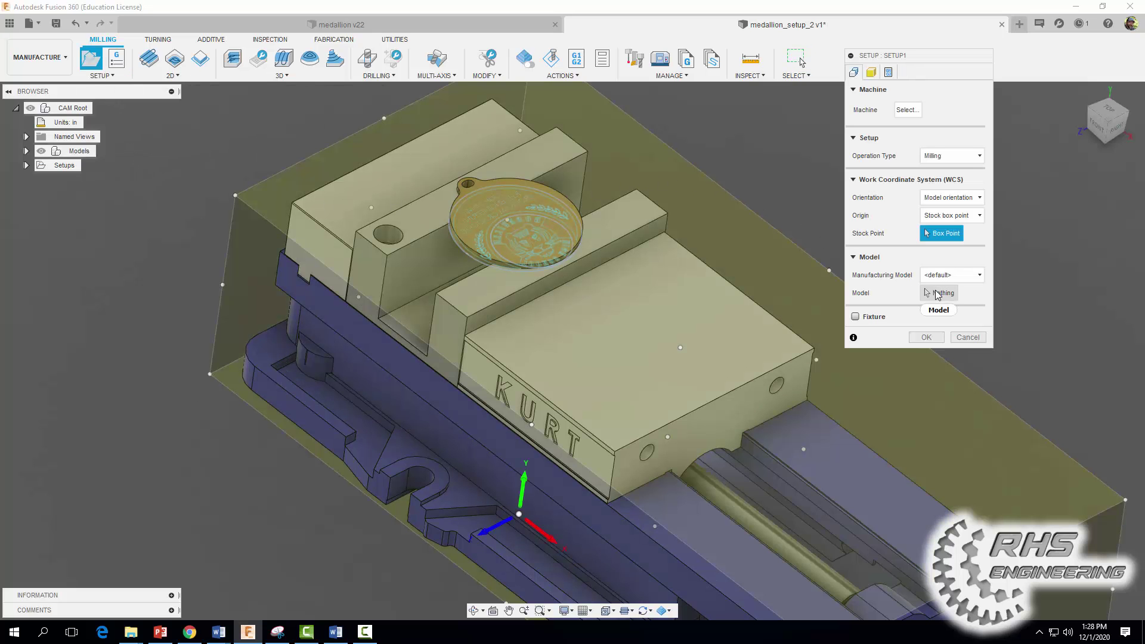
{"action": "left_click", "coordinate": [939, 293]}
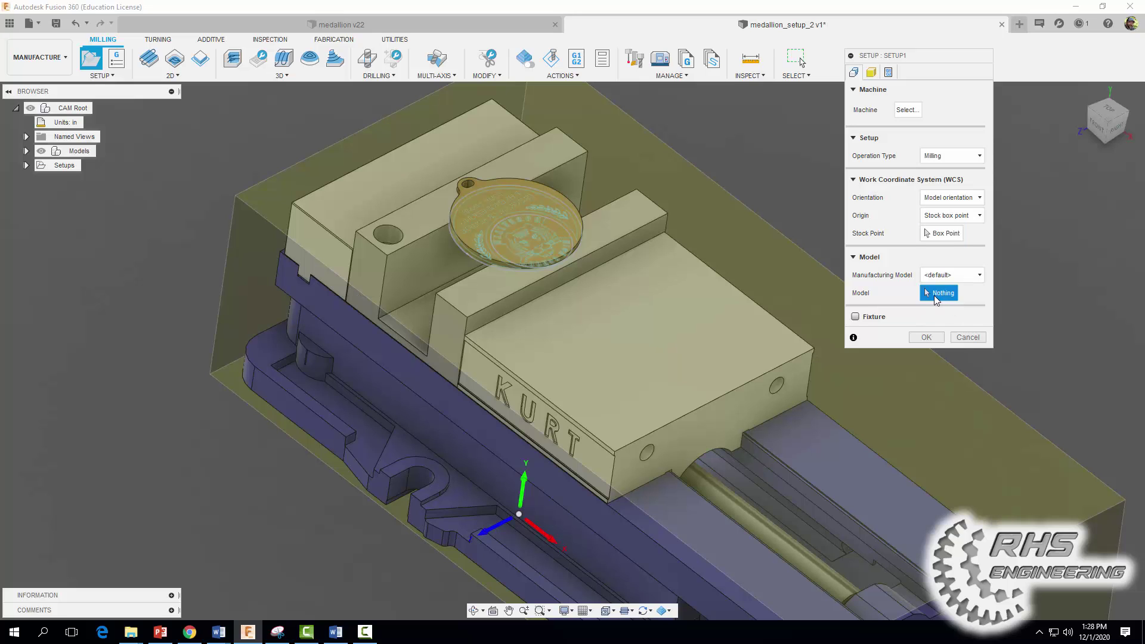
{"action": "left_click", "coordinate": [502, 203]}
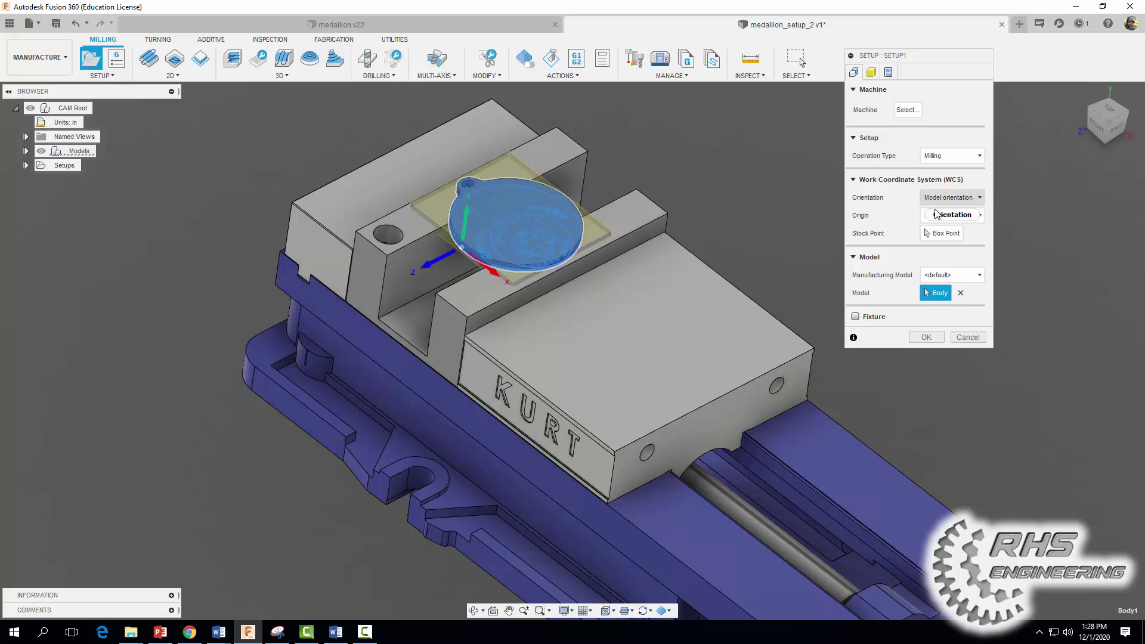
Step: Set the setup's WCS origin to a selected point at the round hole's edge on top of the fixed soft jaw
{"action": "left_click", "coordinate": [935, 218]}
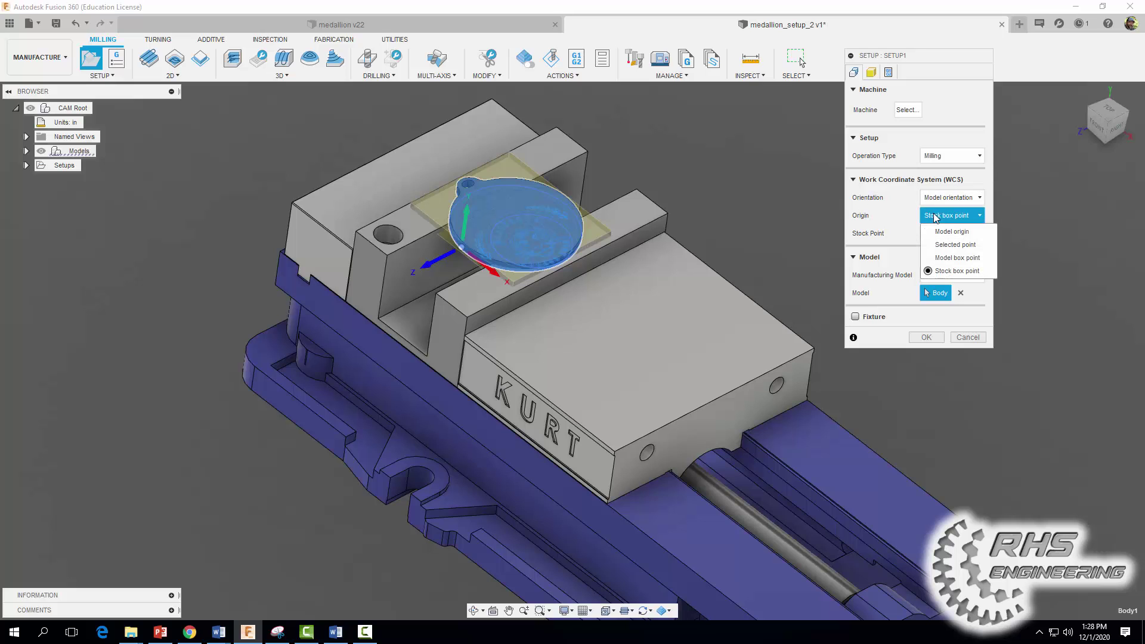
{"action": "left_click", "coordinate": [954, 244]}
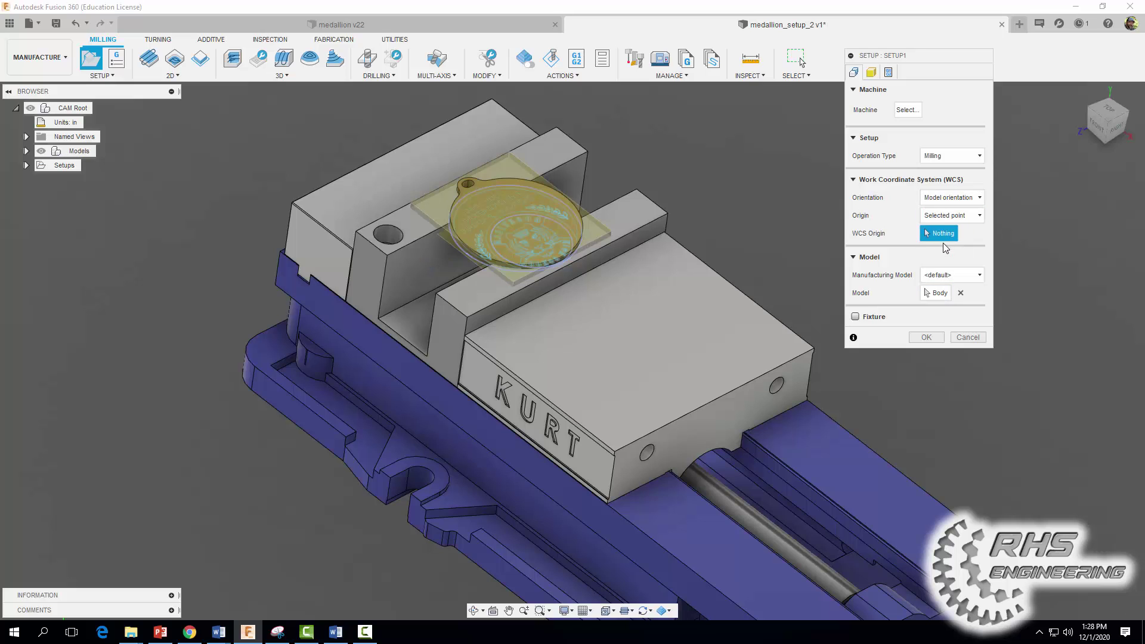
{"action": "left_click", "coordinate": [394, 234]}
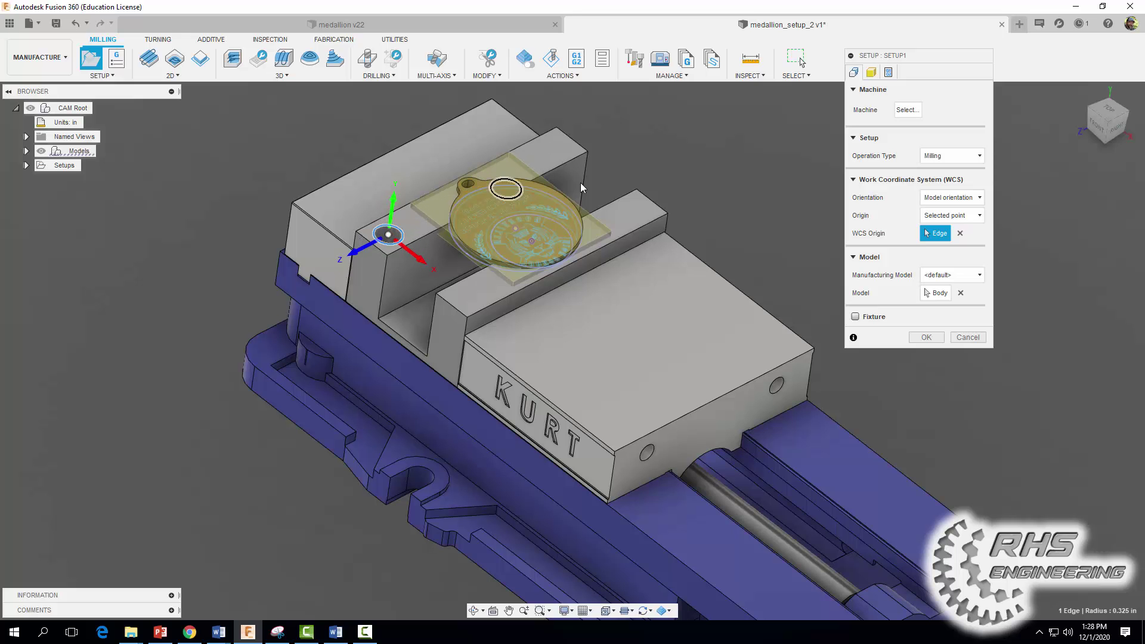
Step: Orient the WCS by X and Y axes, using the fixed soft jaw's long and short upper edges, and flip the Y axis
{"action": "middle_click_drag", "start_coordinate": [746, 182], "coordinate": [726, 230], "text": "shift"}
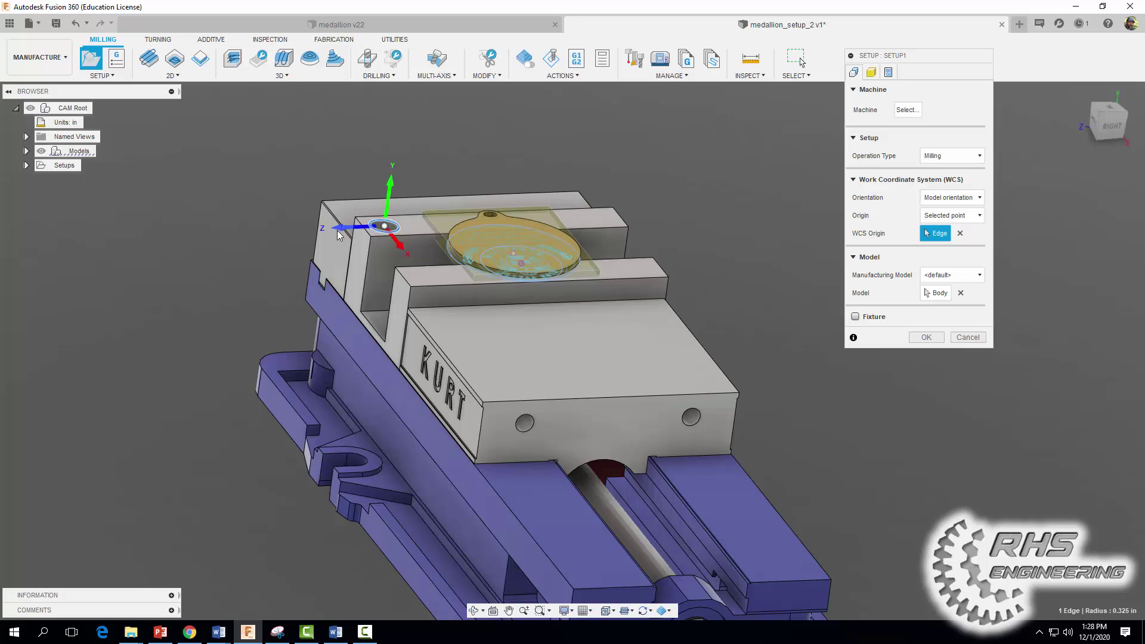
{"action": "left_click", "coordinate": [940, 199]}
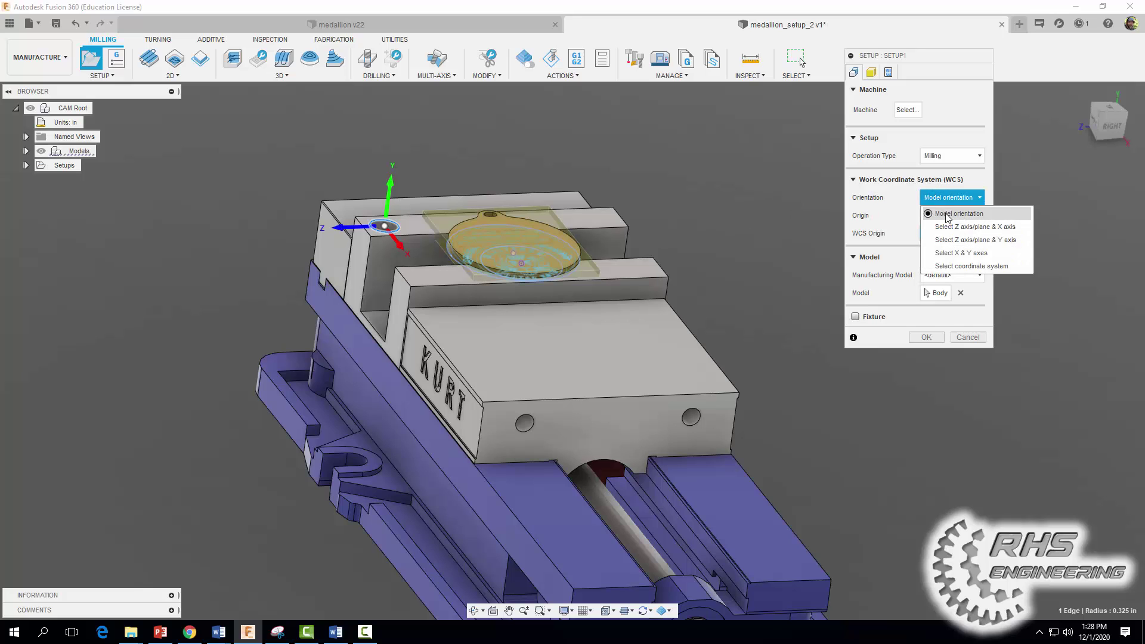
{"action": "left_click", "coordinate": [964, 253]}
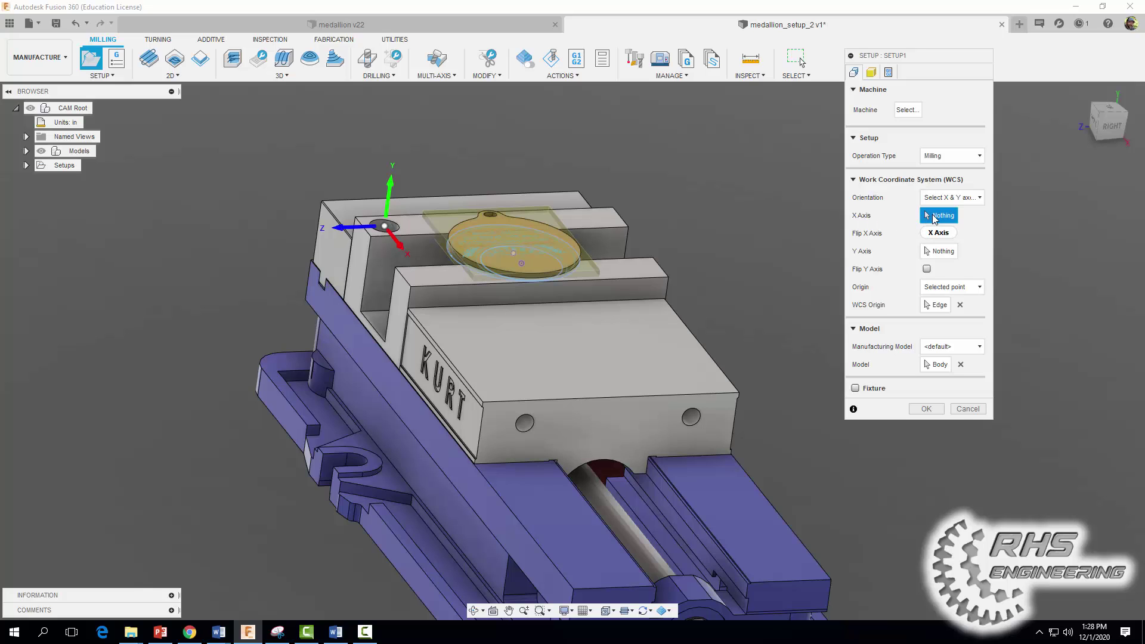
{"action": "left_click", "coordinate": [419, 239]}
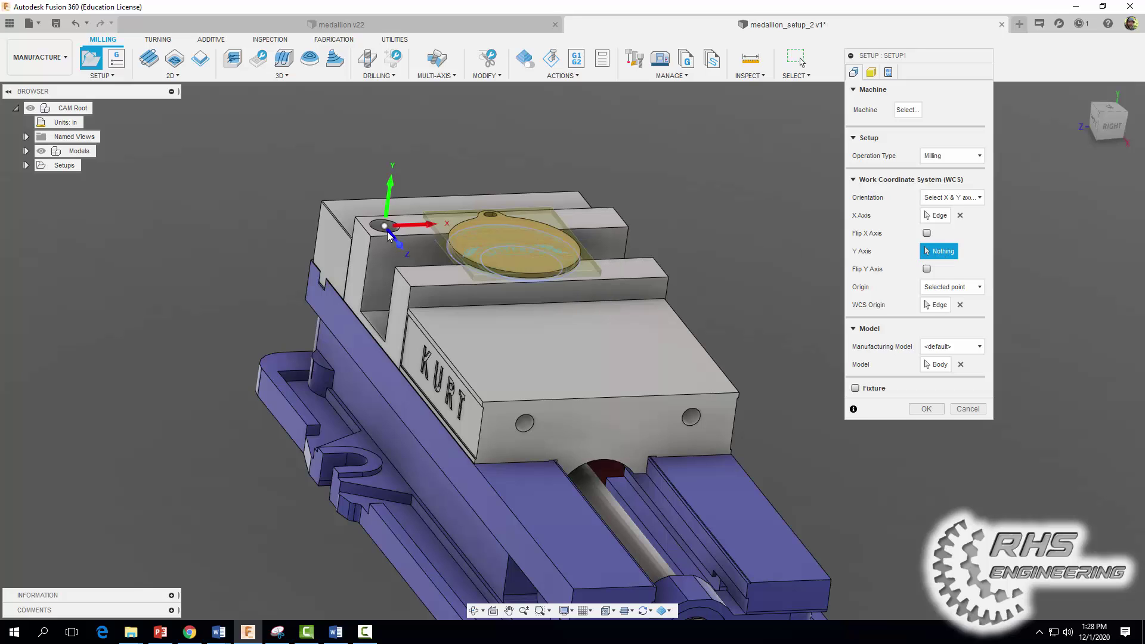
{"action": "left_click", "coordinate": [366, 232]}
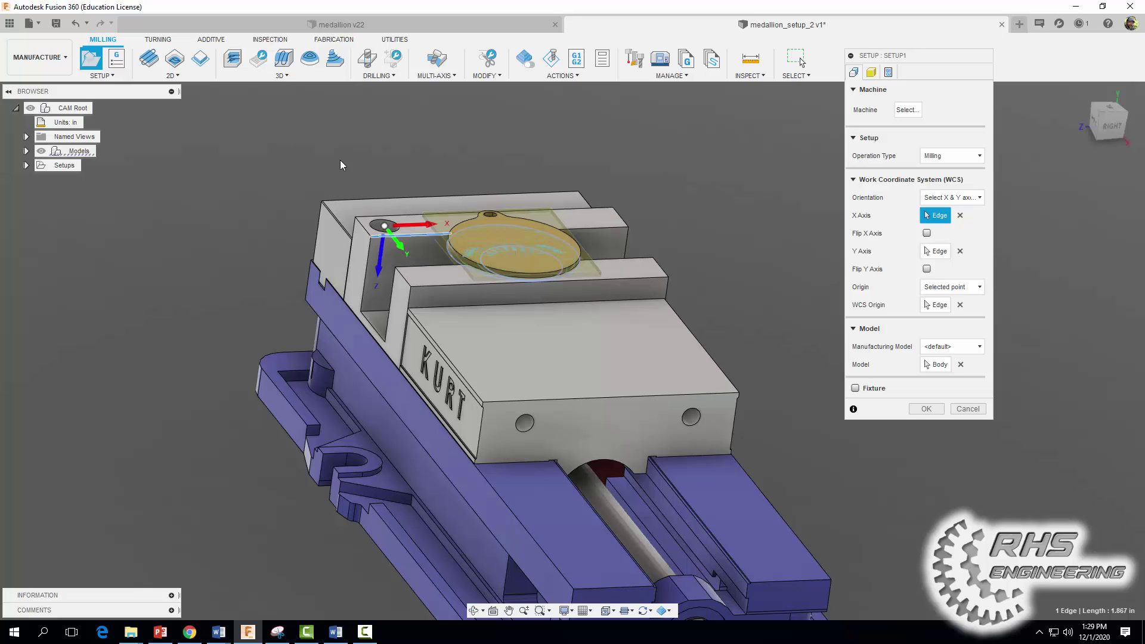
{"action": "left_click", "coordinate": [926, 269]}
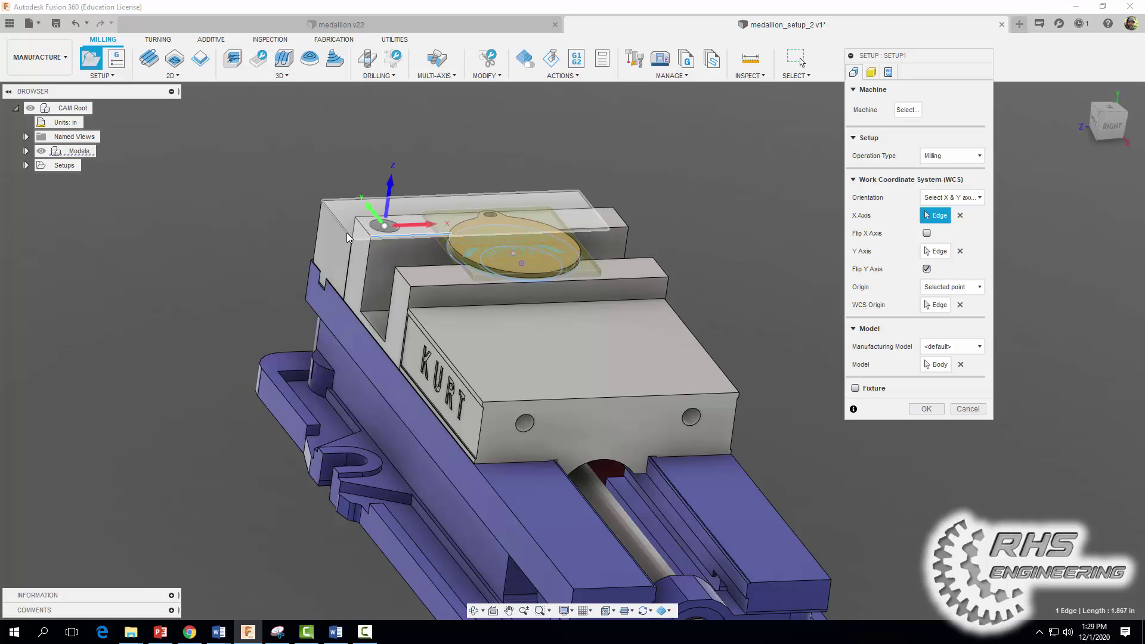
Step: Define the stock as a fixed size box and set its depth (Y) to 3.4 in
{"action": "left_click", "coordinate": [870, 73]}
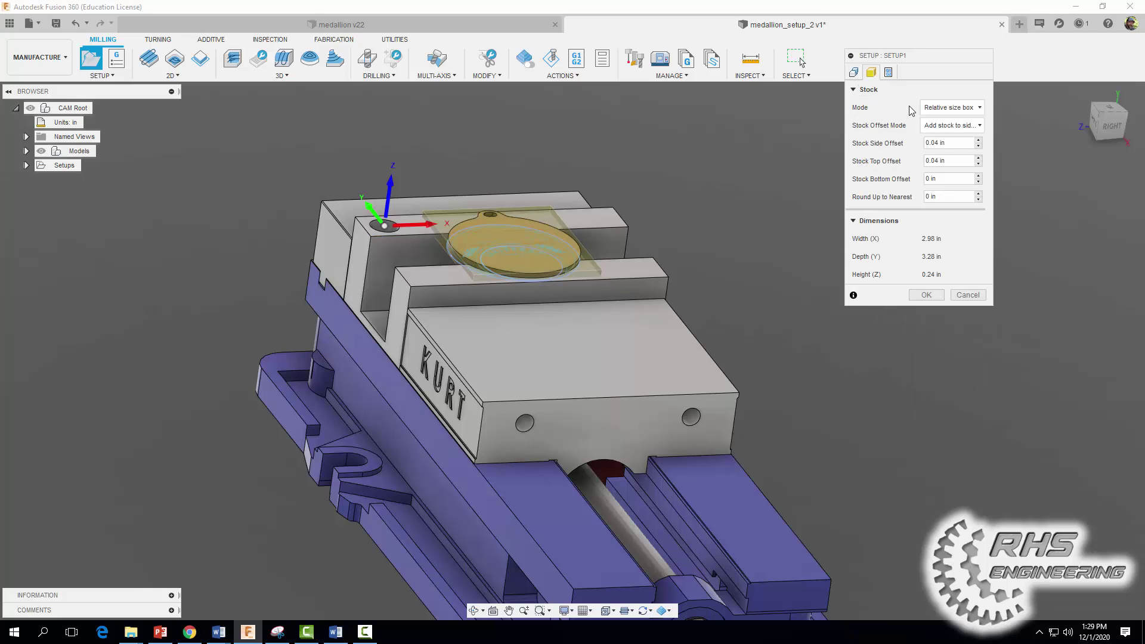
{"action": "left_click", "coordinate": [928, 108]}
{"action": "left_click", "coordinate": [934, 124]}
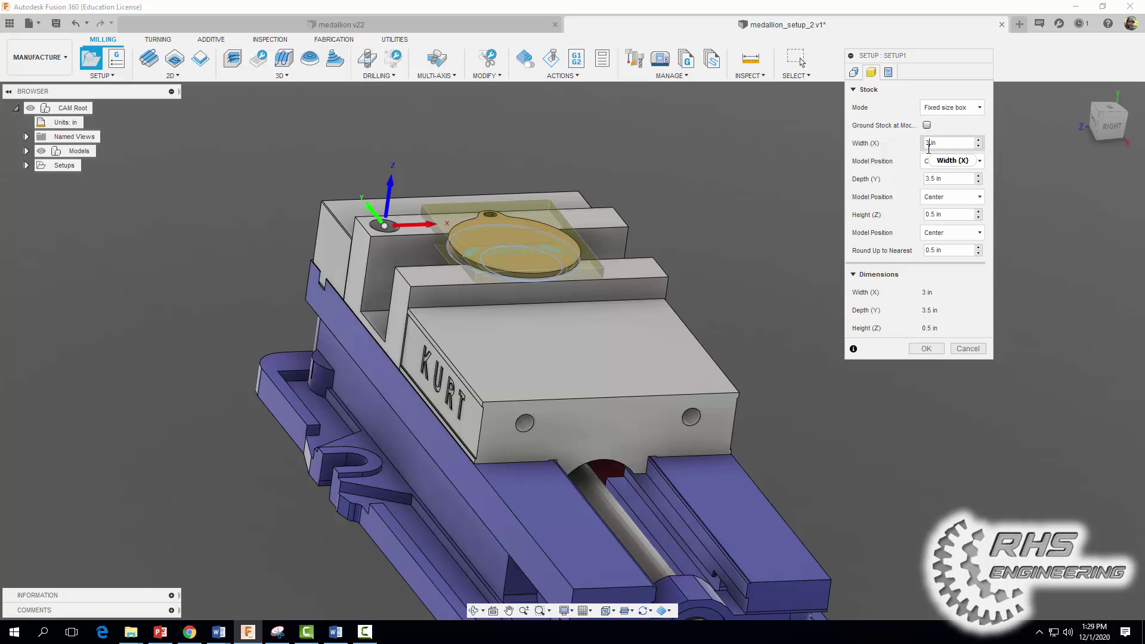
{"action": "double_click", "coordinate": [934, 179]}
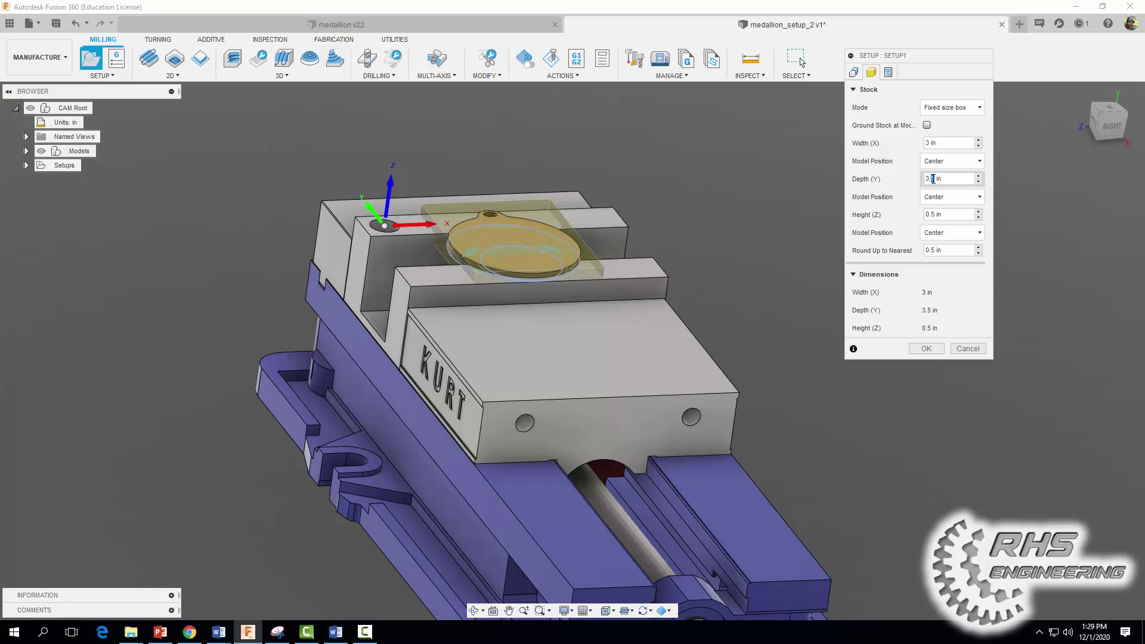
{"action": "type", "text": "4"}
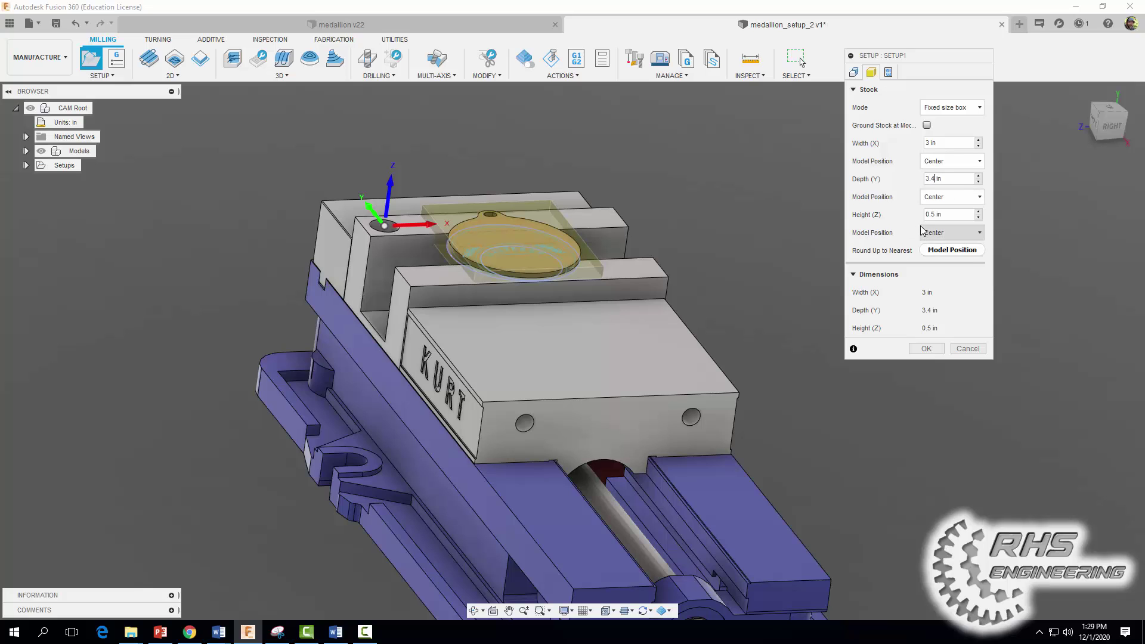
Step: Set the stock box's height (Z) to 0.355 in and accept the setup
{"action": "left_click_drag", "start_coordinate": [935, 215], "coordinate": [924, 214]}
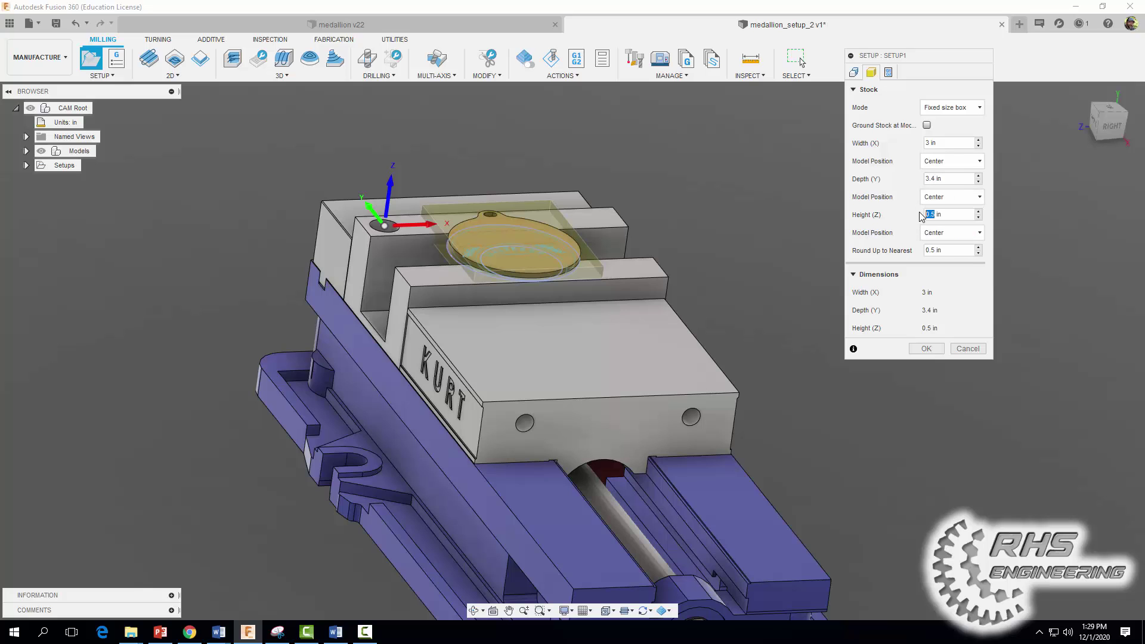
{"action": "type", "text": "375"}
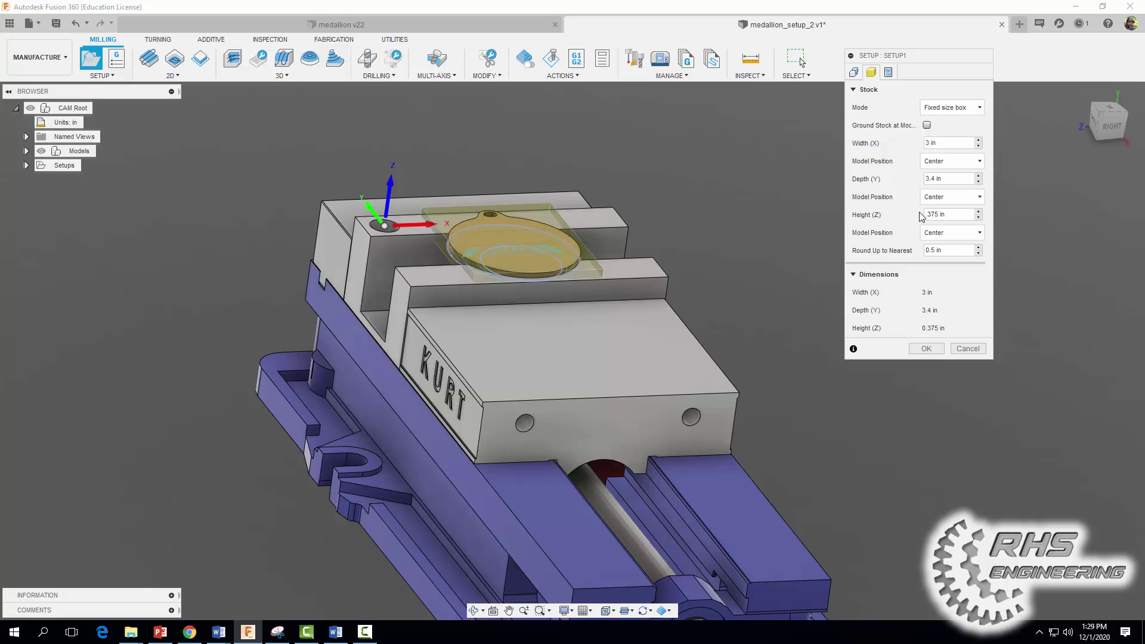
{"action": "left_click_drag", "start_coordinate": [938, 218], "coordinate": [934, 219]}
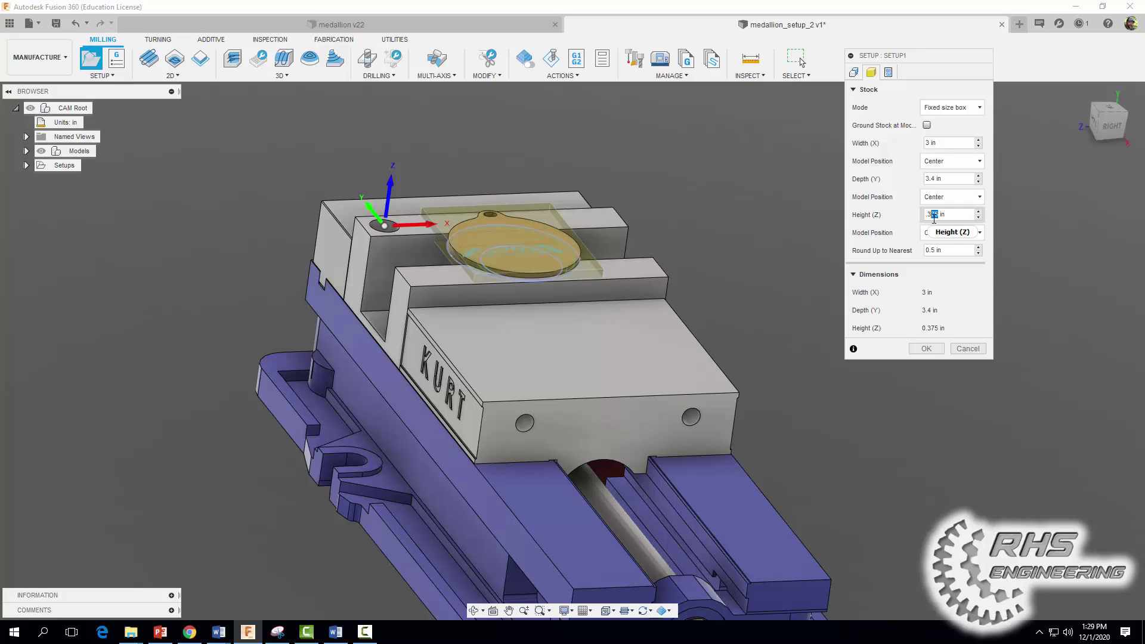
{"action": "type", "text": "56"}
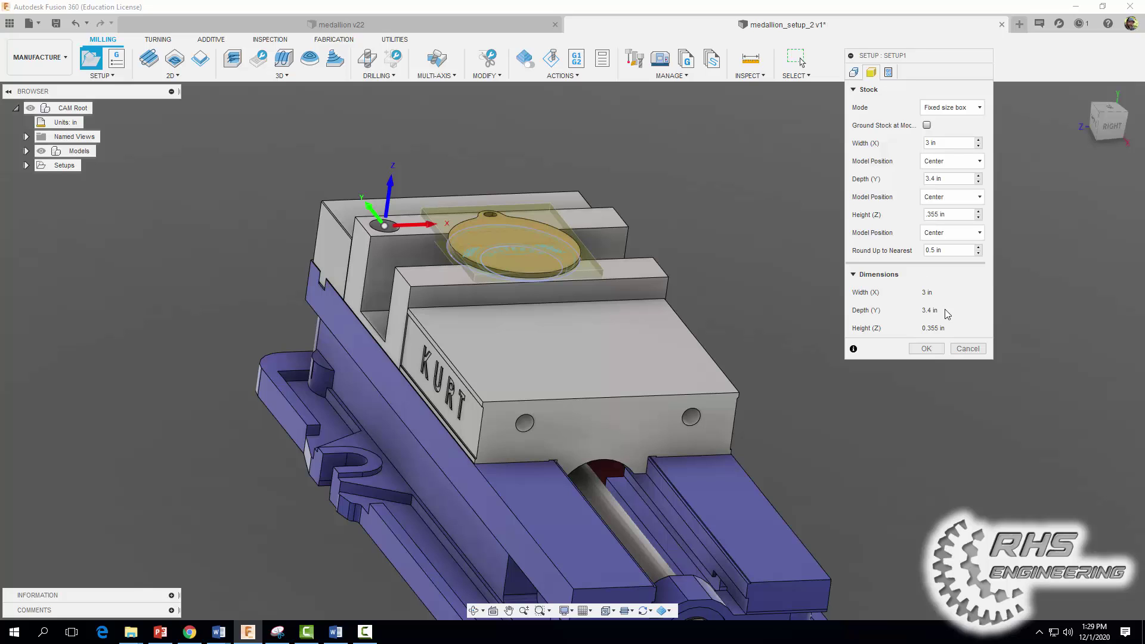
{"action": "left_click", "coordinate": [928, 351]}
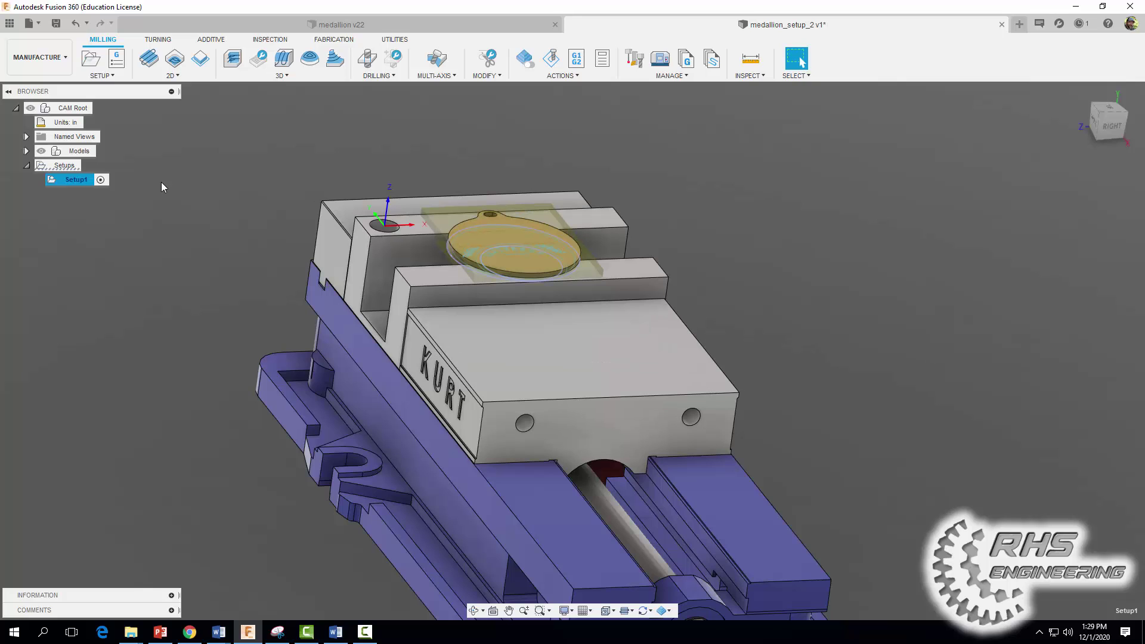
Step: Rename the setup as Setup2 and save the design as a new version
{"action": "left_click", "coordinate": [77, 181]}
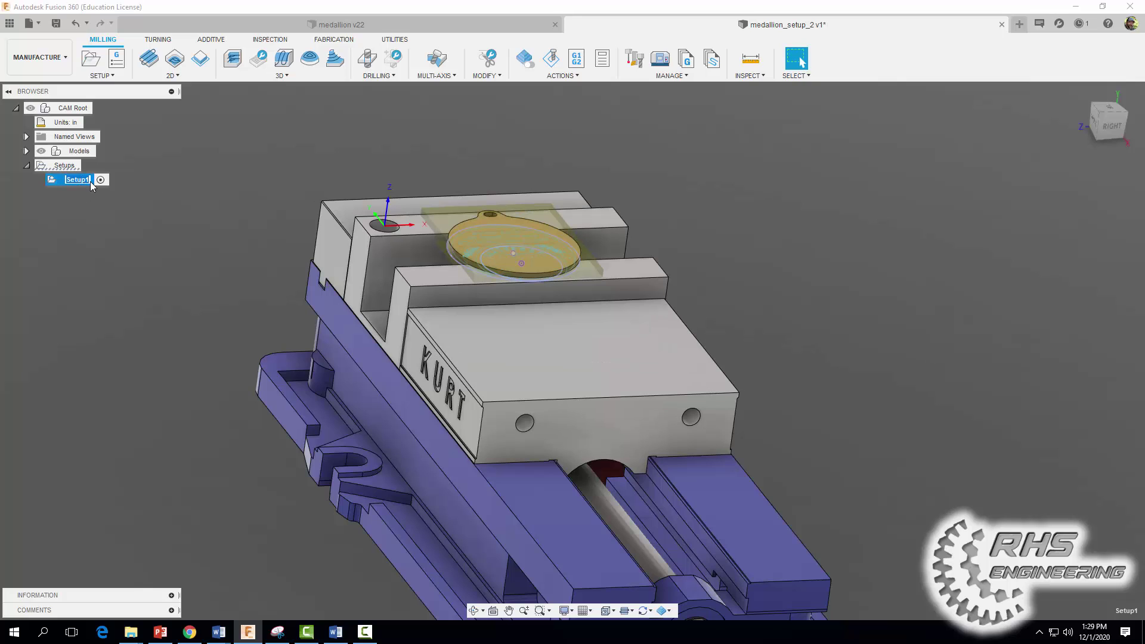
{"action": "key", "text": "BackSpace"}
{"action": "key", "text": "Return"}
{"action": "left_click", "coordinate": [57, 24]}
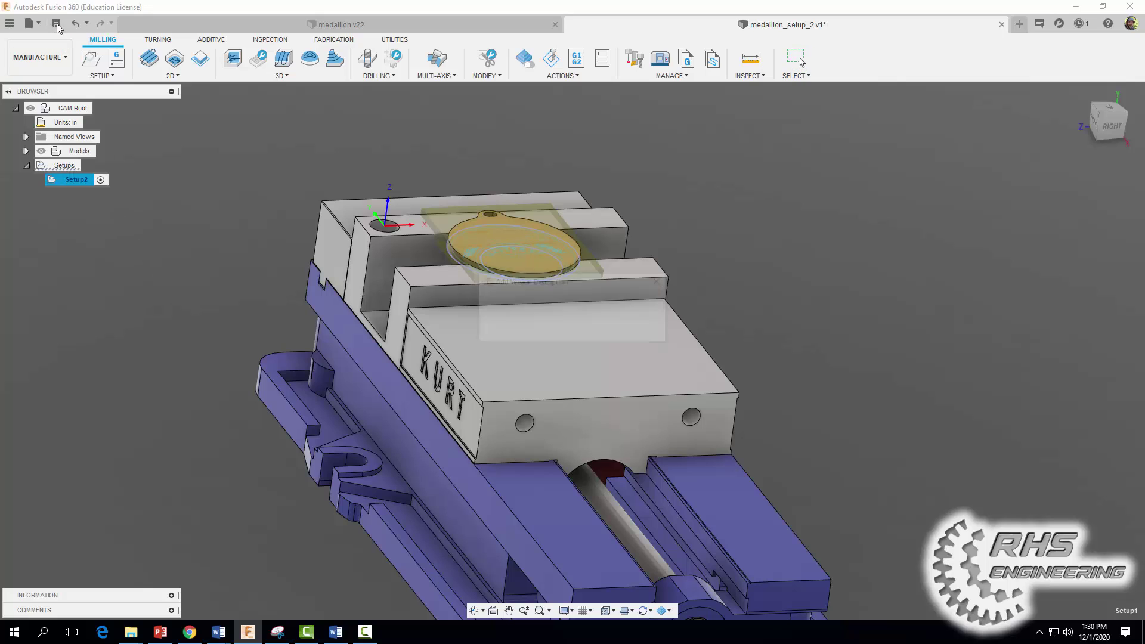
{"action": "left_click", "coordinate": [566, 329]}
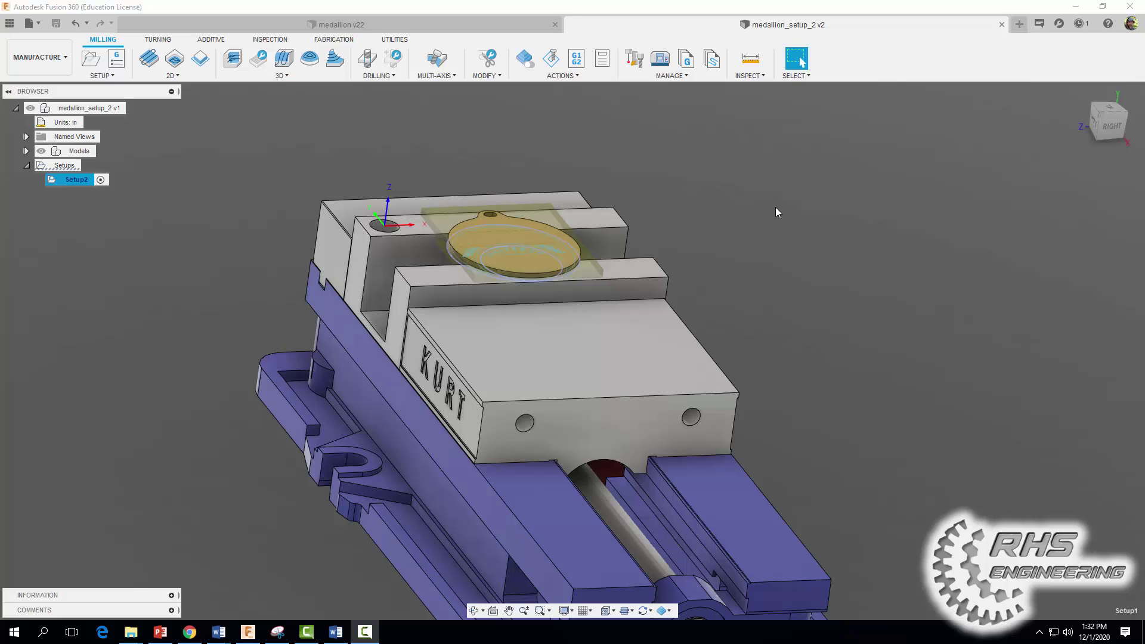
Step: Start a 2D Adaptive Clearing operation with tool 6, the 1/2 in flat end mill from medallion_tool_library
{"action": "scroll", "coordinate": [678, 239], "scroll_direction": "up", "scroll_amount": 6}
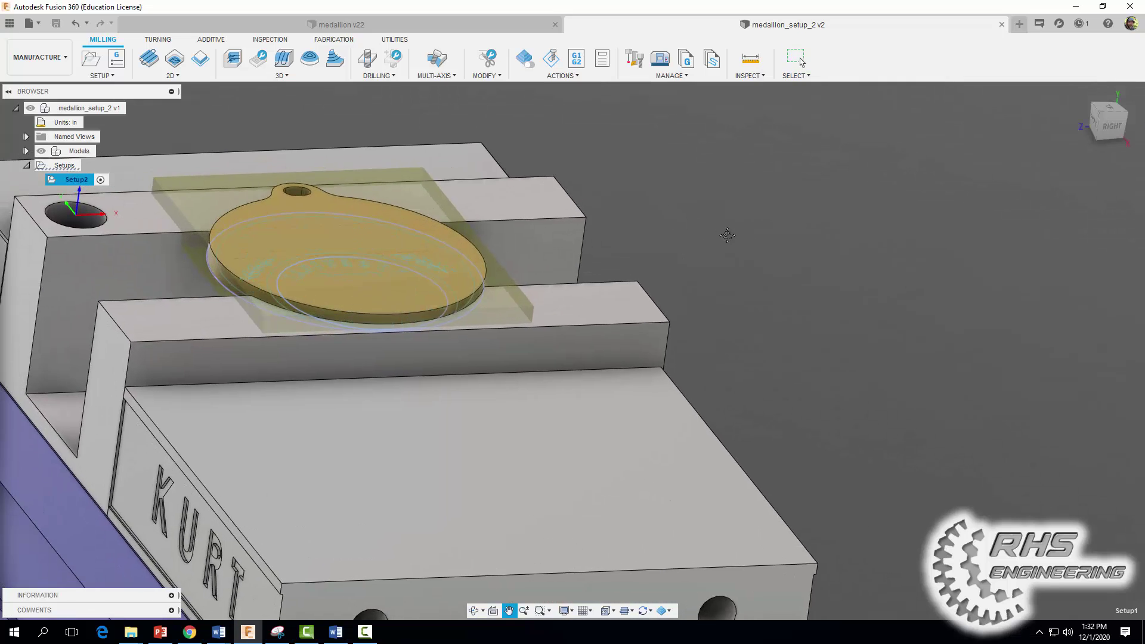
{"action": "left_click_drag", "start_coordinate": [727, 236], "coordinate": [877, 287]}
{"action": "key", "text": "Escape"}
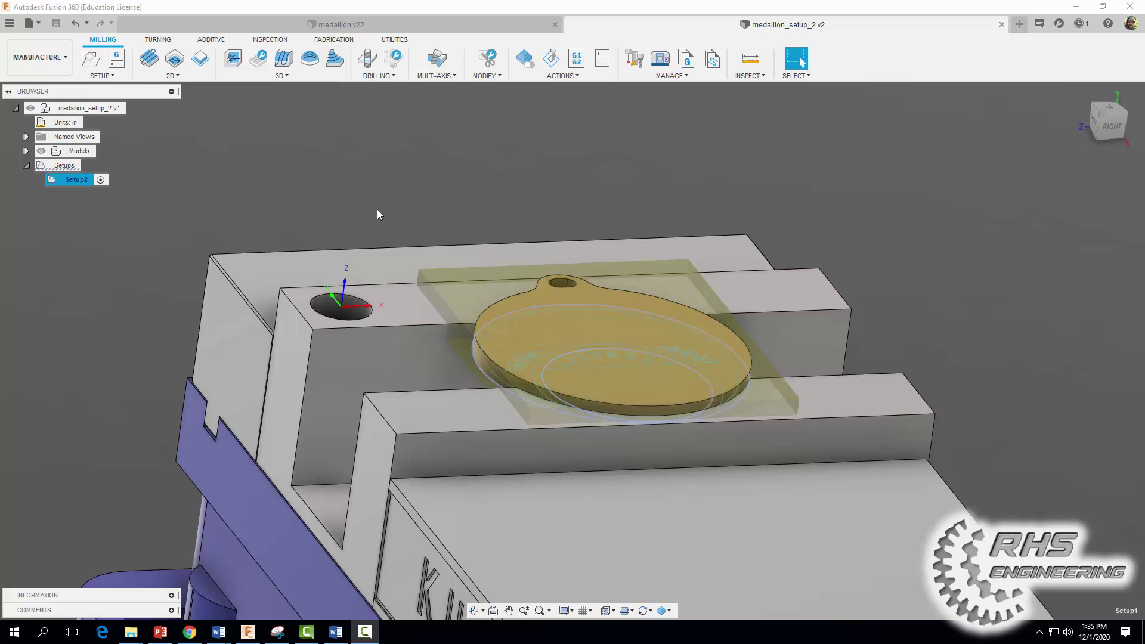
{"action": "left_click", "coordinate": [173, 75]}
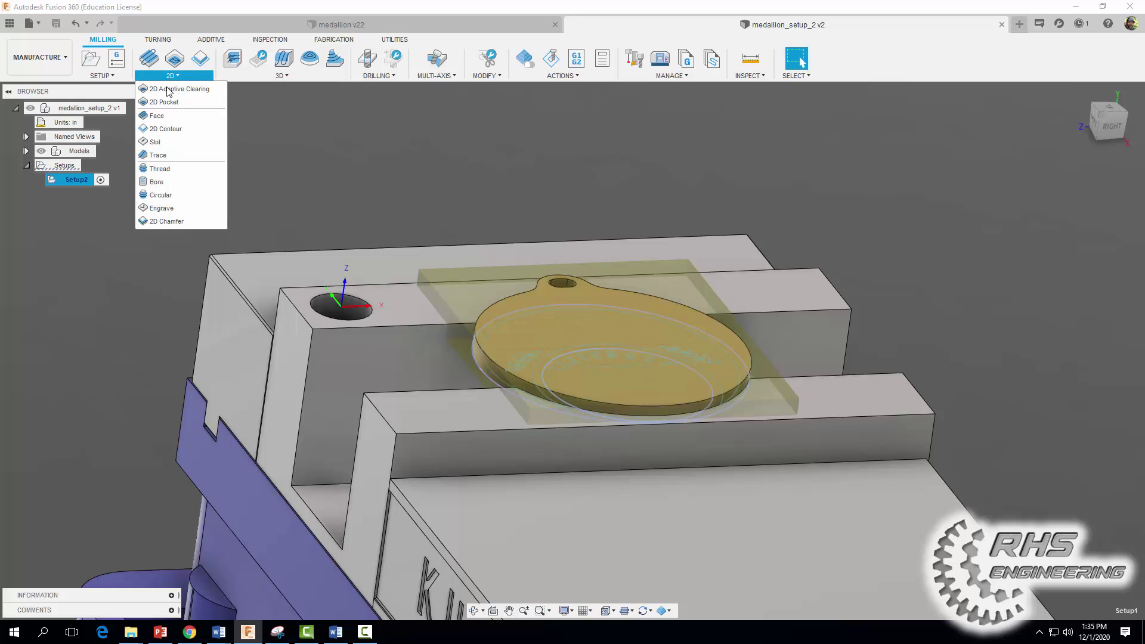
{"action": "left_click", "coordinate": [173, 89]}
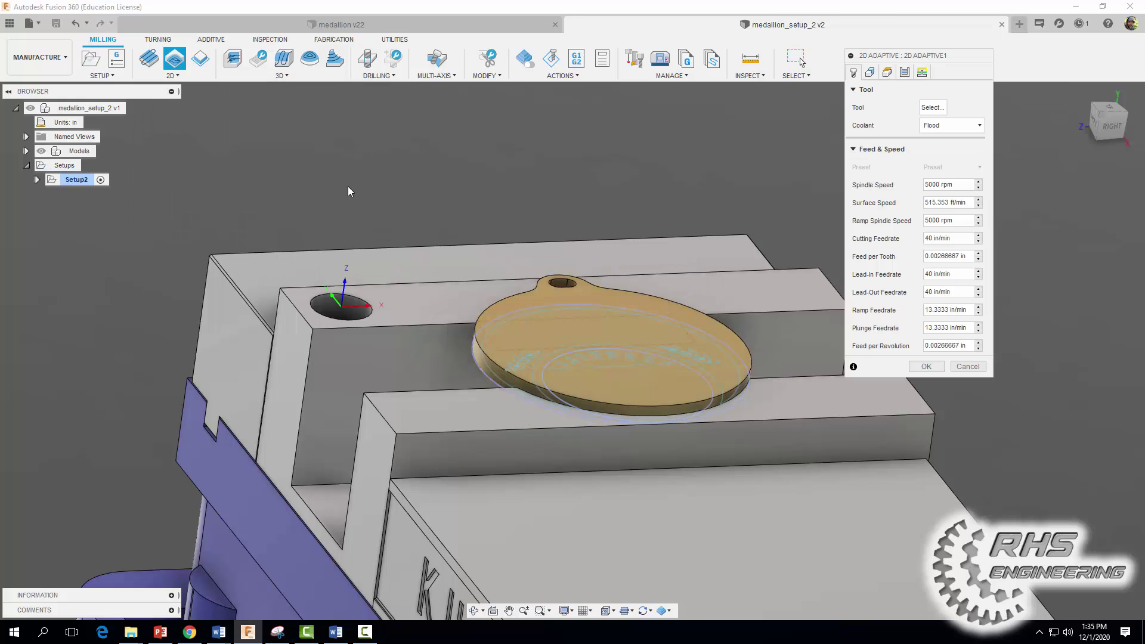
{"action": "left_click", "coordinate": [930, 108]}
{"action": "left_click", "coordinate": [134, 251]}
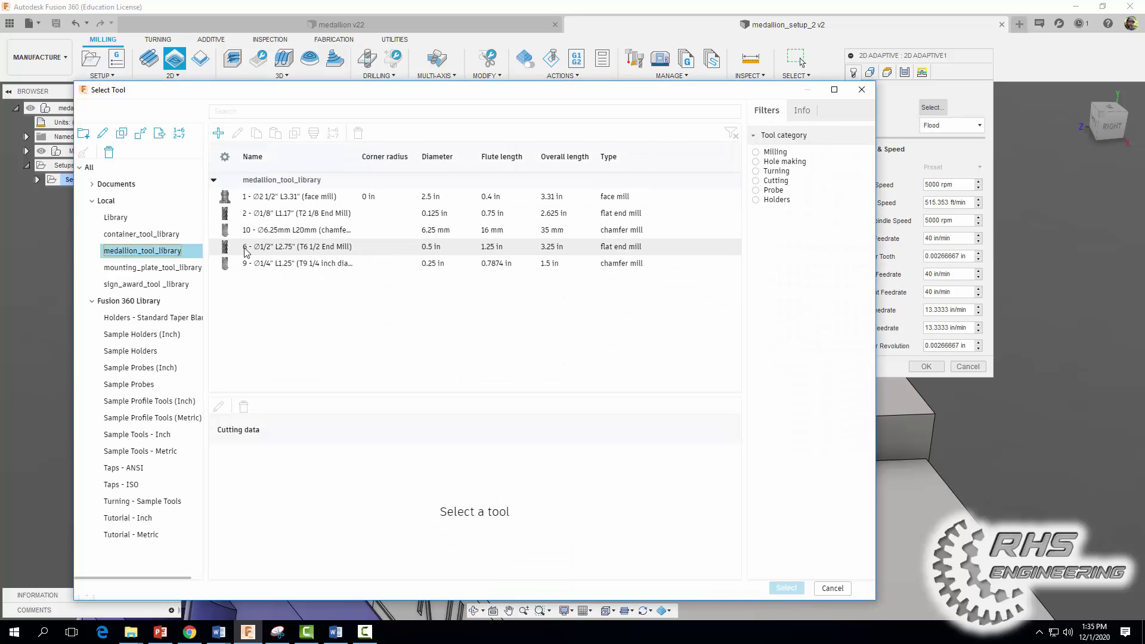
{"action": "left_click", "coordinate": [247, 248]}
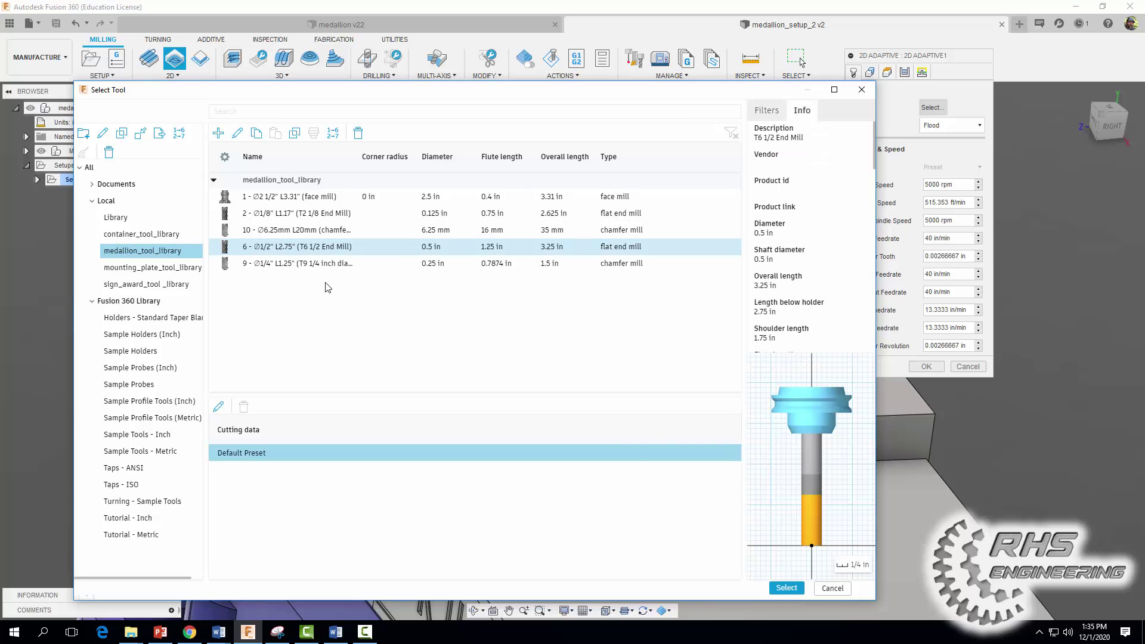
{"action": "left_click", "coordinate": [787, 588]}
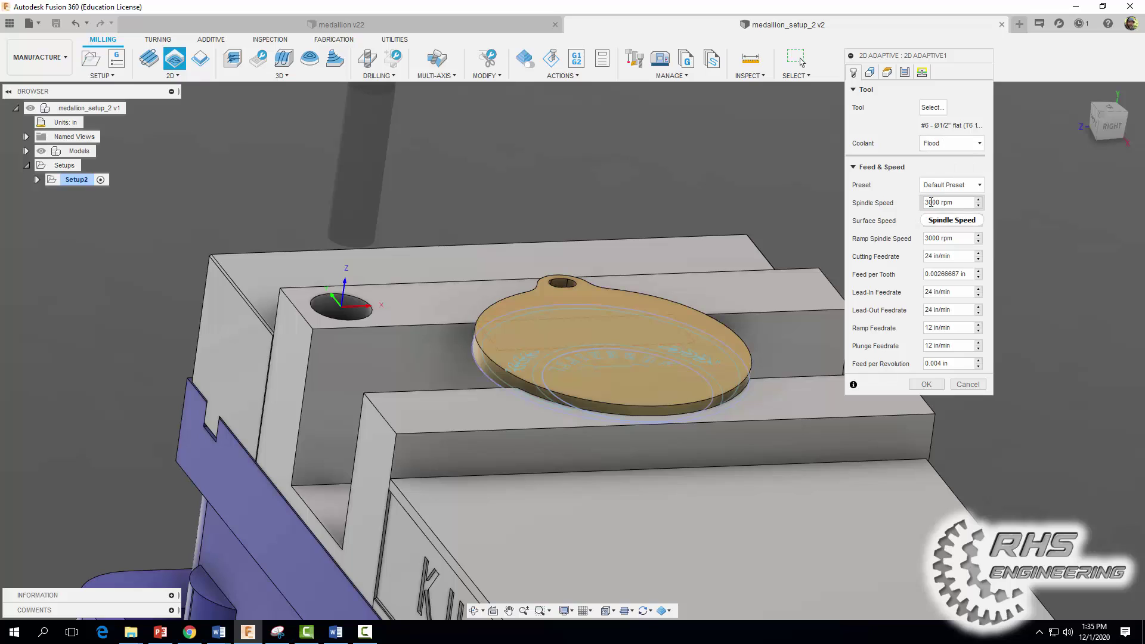
Step: Set the spindle speed to 5000 rpm and cutting feedrate to 30 in/min, and pick the medallion's upper outer outline as the pocket selection
{"action": "left_click_drag", "start_coordinate": [929, 203], "coordinate": [924, 203]}
{"action": "type", "text": "5"}
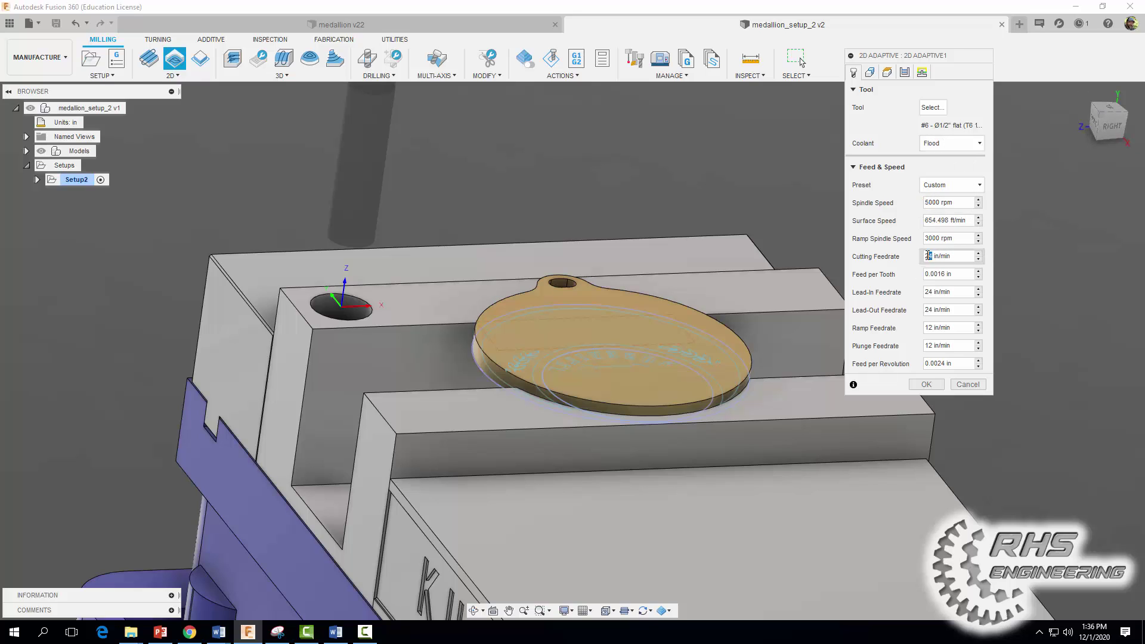
{"action": "left_click_drag", "start_coordinate": [931, 255], "coordinate": [924, 255]}
{"action": "type", "text": "30"}
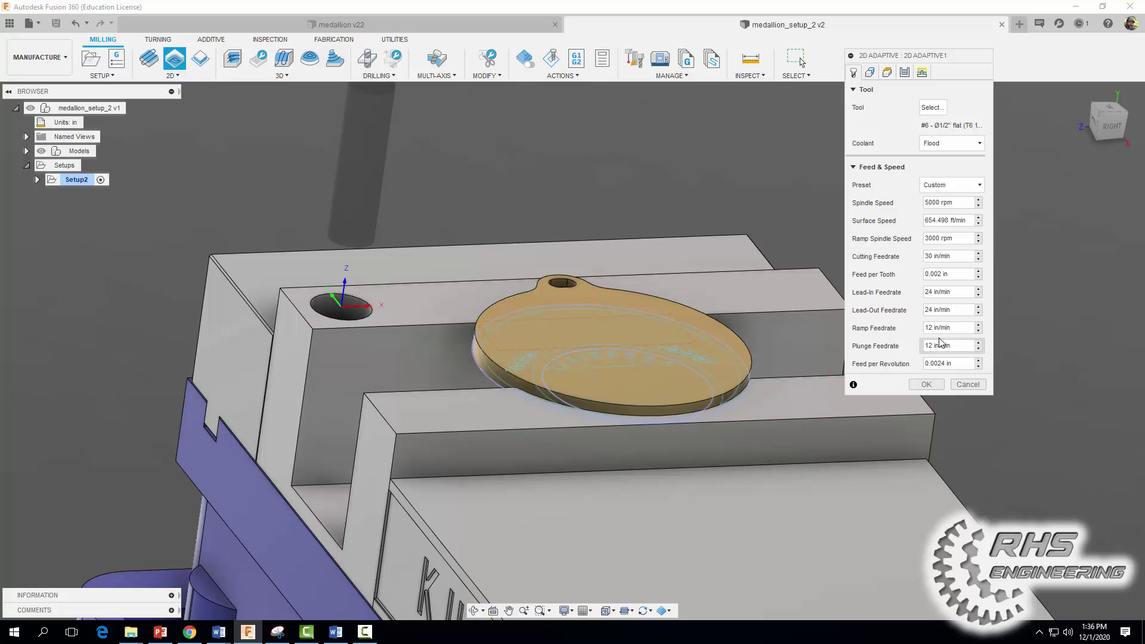
{"action": "left_click", "coordinate": [870, 72]}
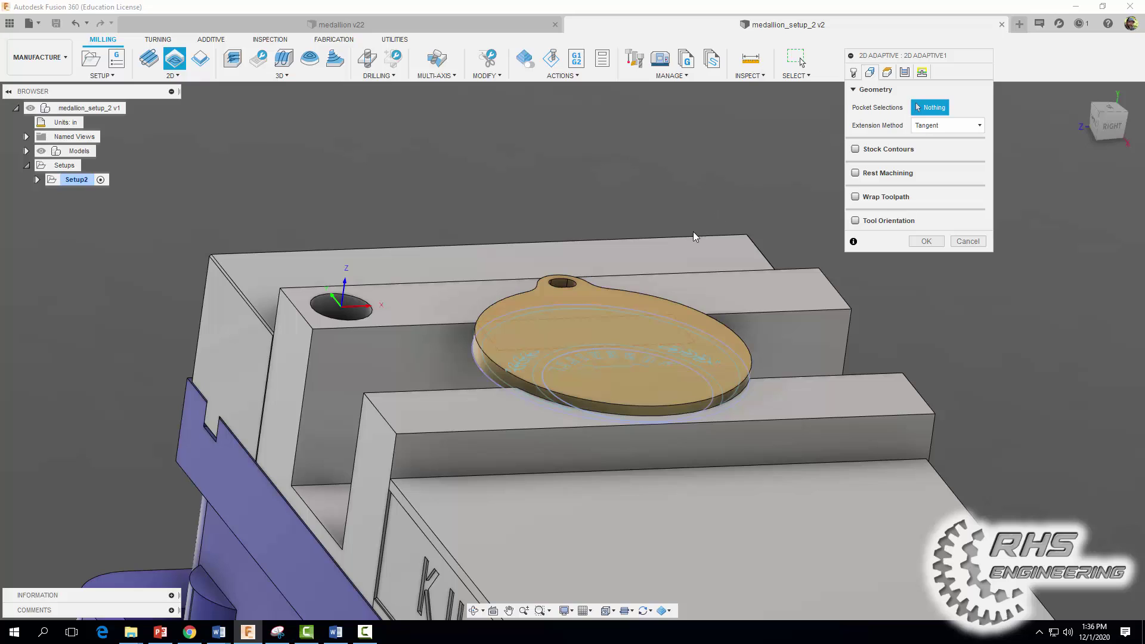
{"action": "left_click", "coordinate": [504, 298]}
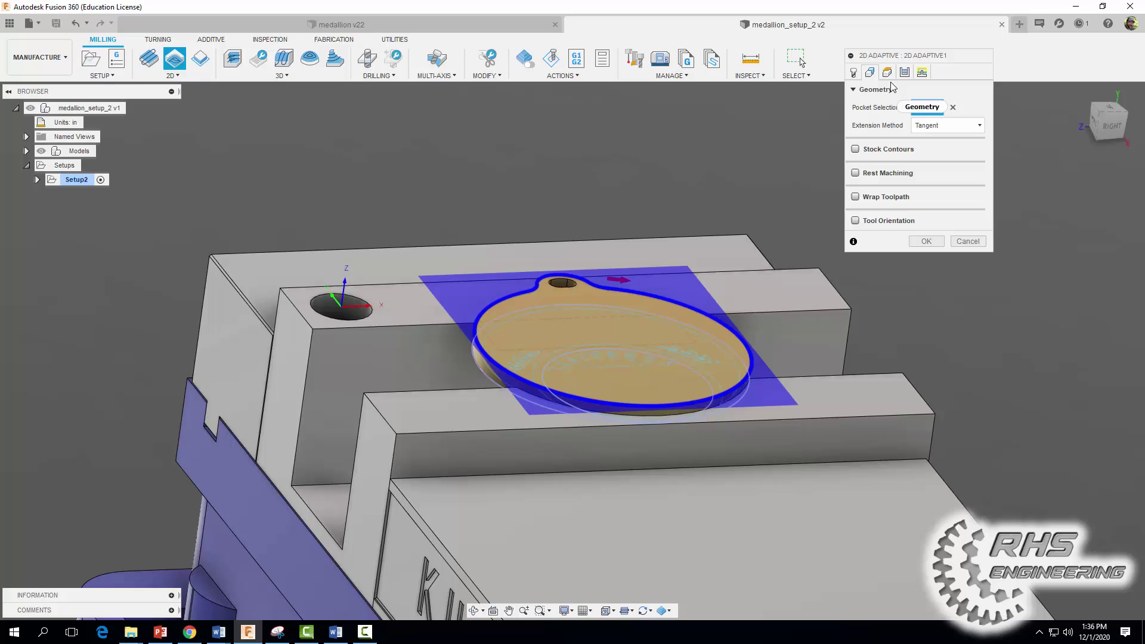
Step: Set the optimal load to 0.1 in and radial stock to leave to 0.01 in, enable smoothing, and generate the adaptive toolpath
{"action": "left_click", "coordinate": [905, 74]}
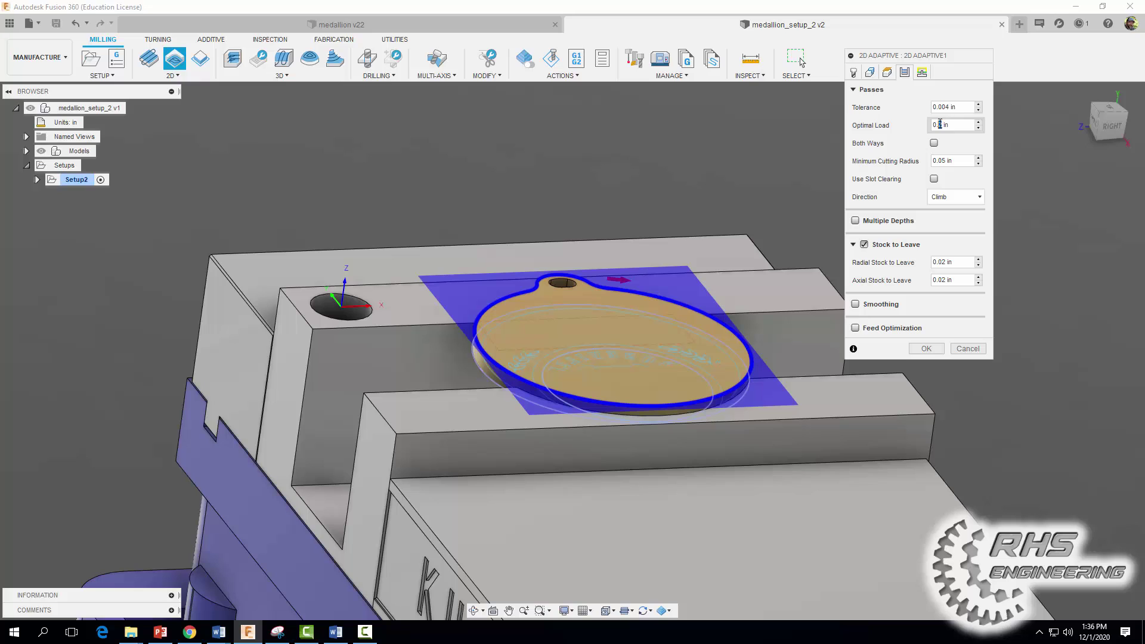
{"action": "mouse_move", "coordinate": [940, 103]}
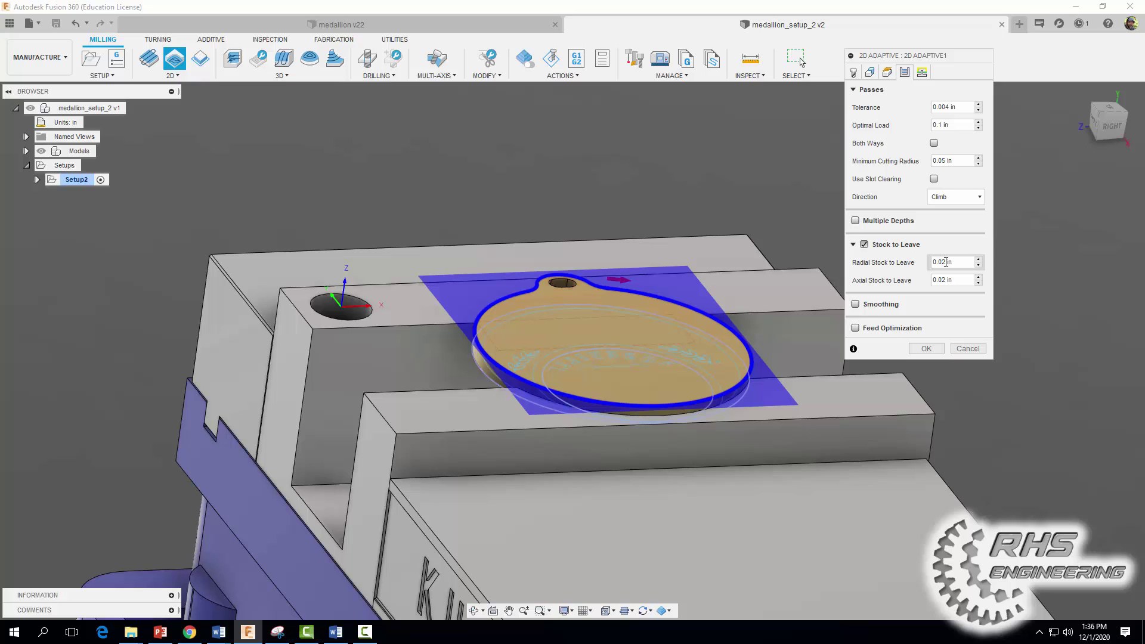
{"action": "left_click_drag", "start_coordinate": [946, 262], "coordinate": [942, 262]}
{"action": "type", "text": "1"}
{"action": "left_click", "coordinate": [855, 304]}
{"action": "left_click", "coordinate": [926, 366]}
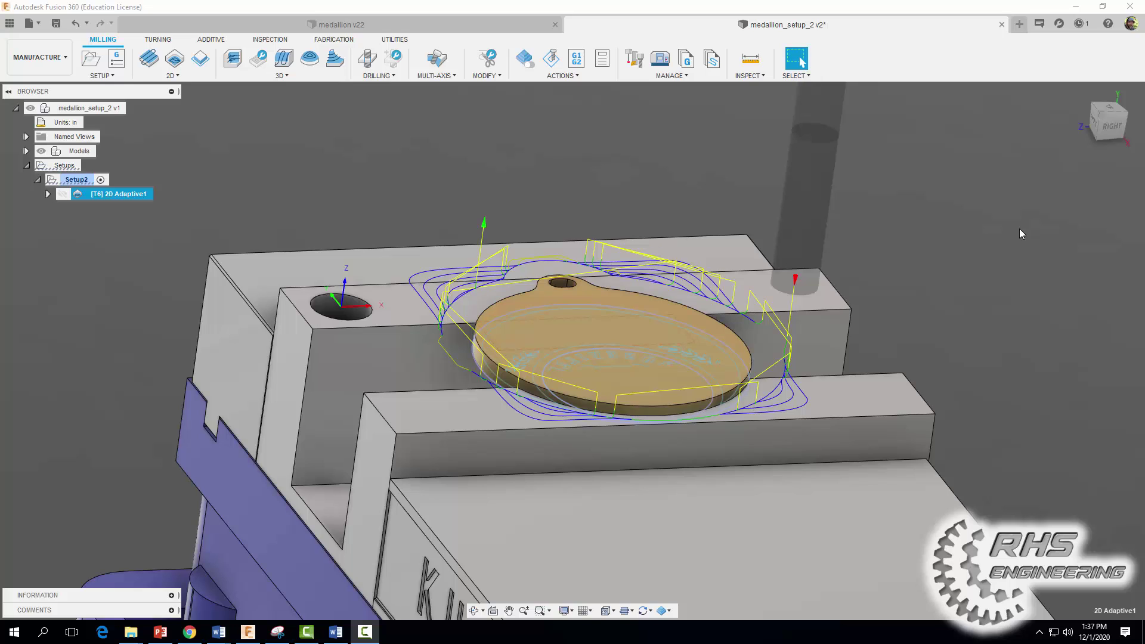
Step: Start a Face operation with tool 1, the 2 1/2 in face mill from medallion_tool_library
{"action": "left_click", "coordinate": [173, 75]}
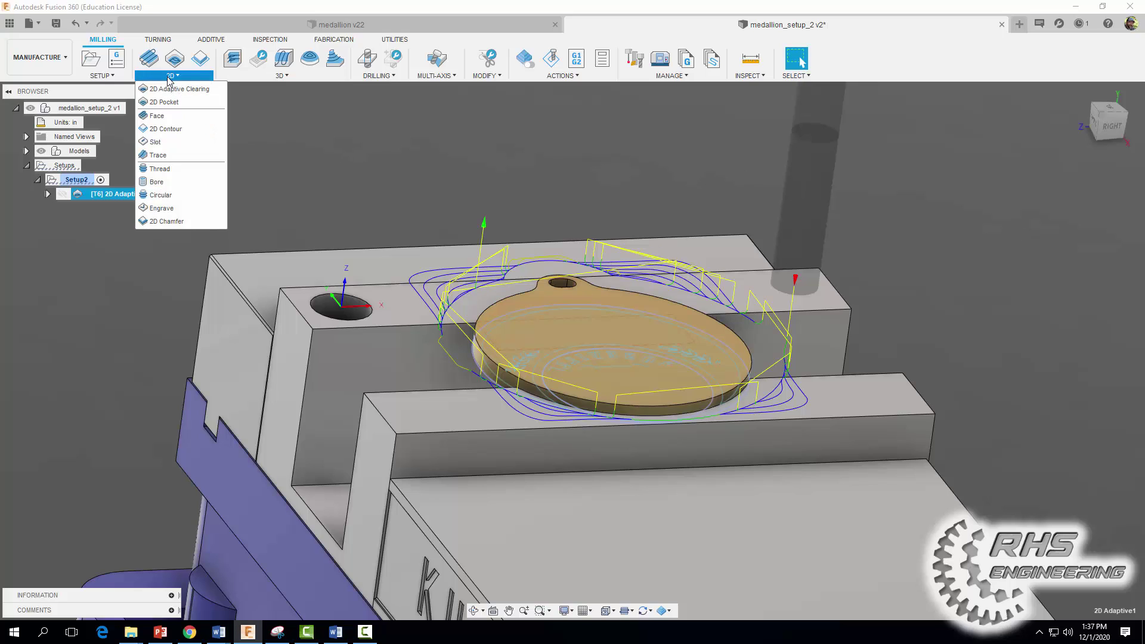
{"action": "left_click", "coordinate": [157, 115]}
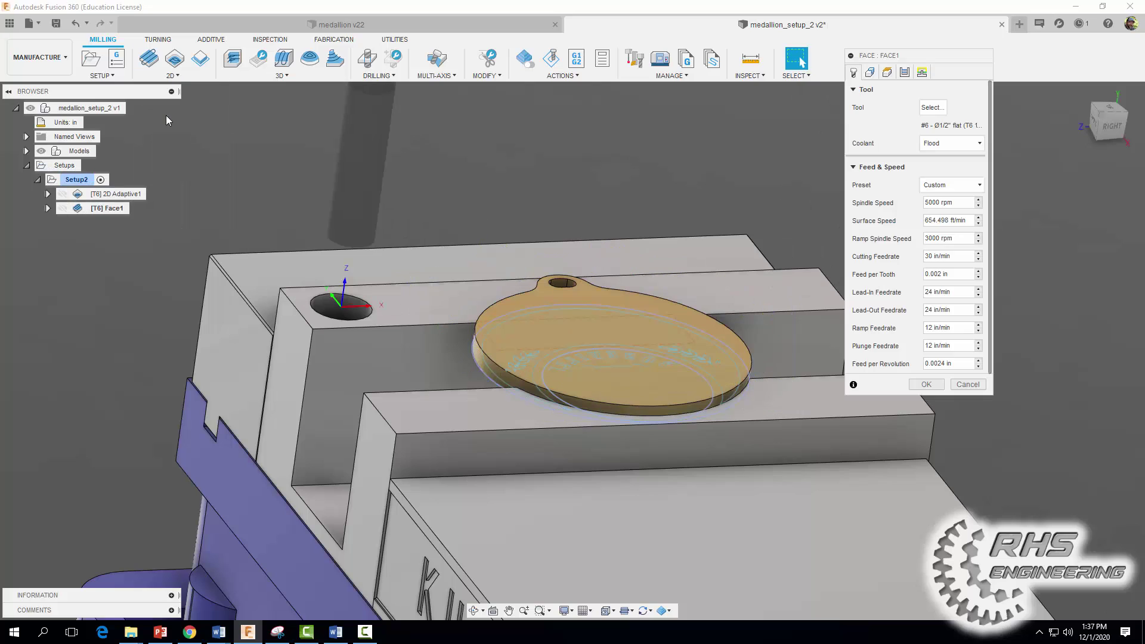
{"action": "left_click", "coordinate": [932, 108]}
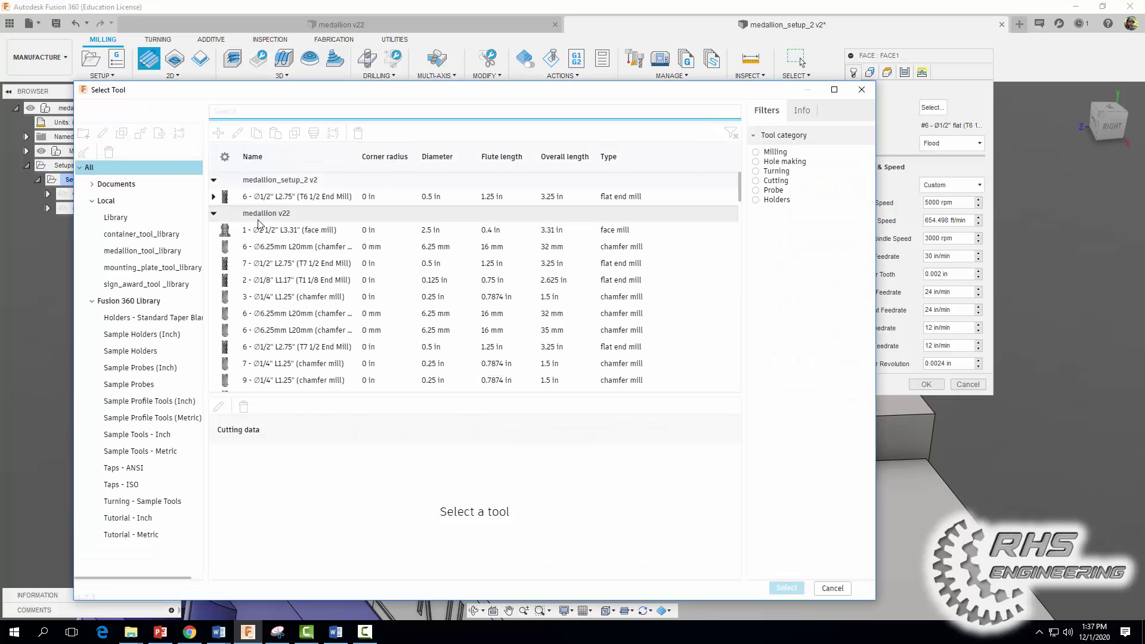
{"action": "left_click", "coordinate": [131, 251]}
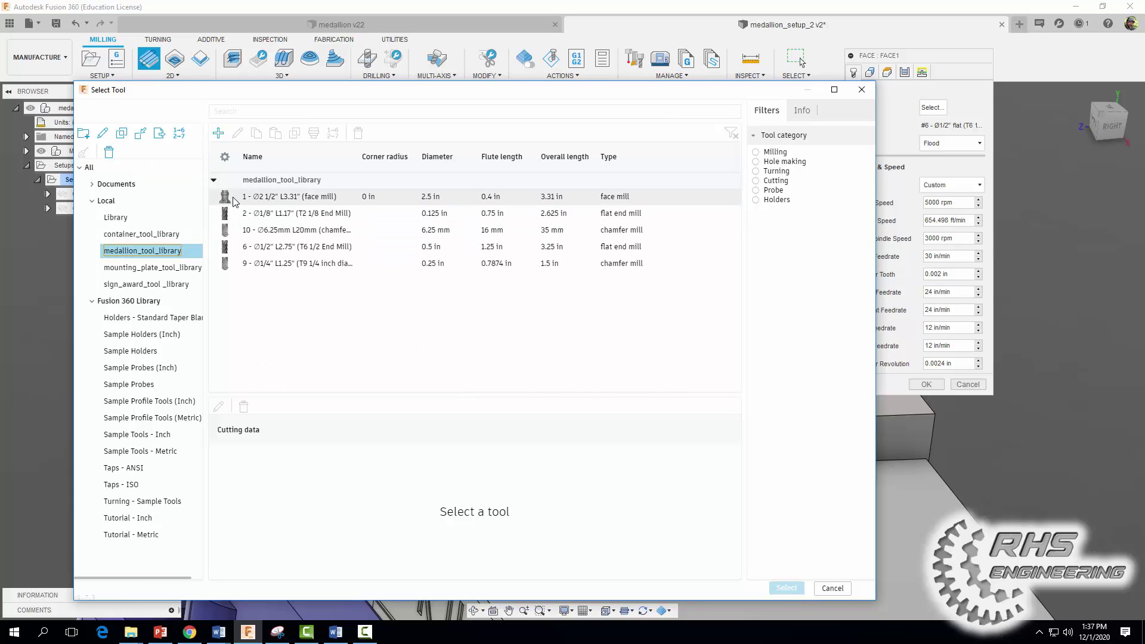
{"action": "left_click", "coordinate": [251, 196]}
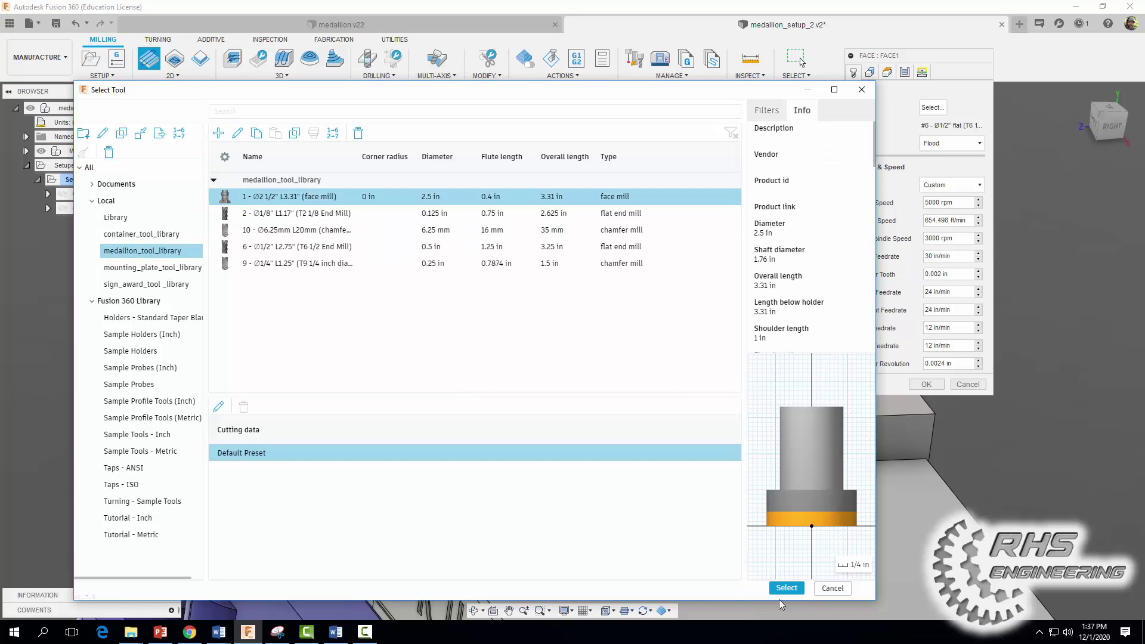
{"action": "left_click", "coordinate": [786, 588]}
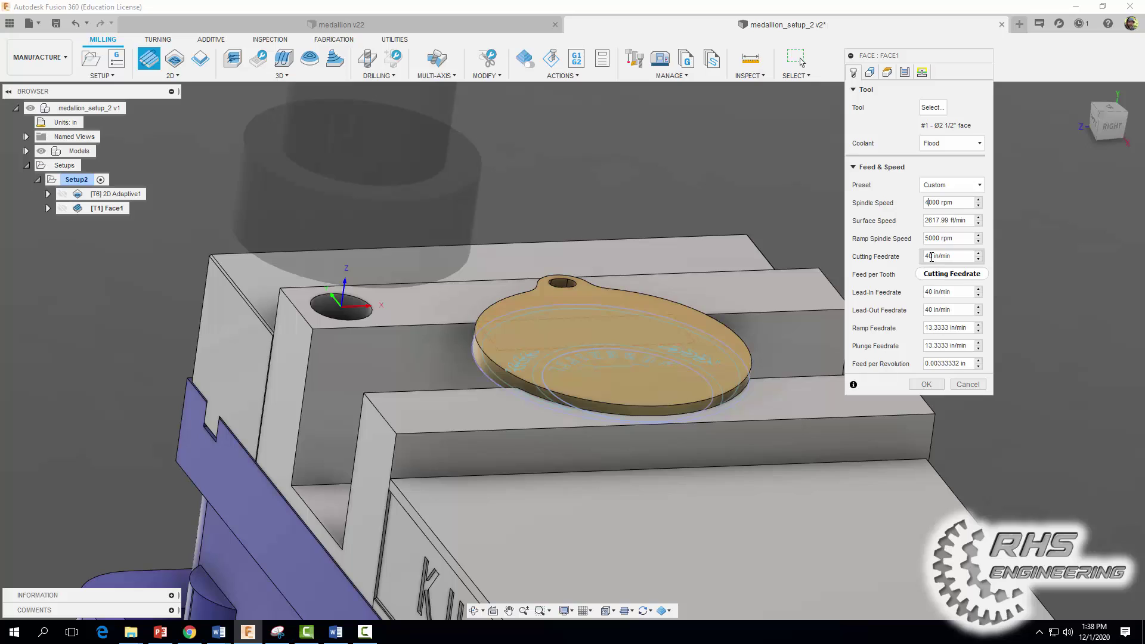
Step: Set the face operation's spindle speed to 4000 rpm and cutting feedrate to 20 in/min, and pick the medallion's upper outer outline as the stock selection
{"action": "left_click_drag", "start_coordinate": [924, 256], "coordinate": [917, 253]}
{"action": "type", "text": "2"}
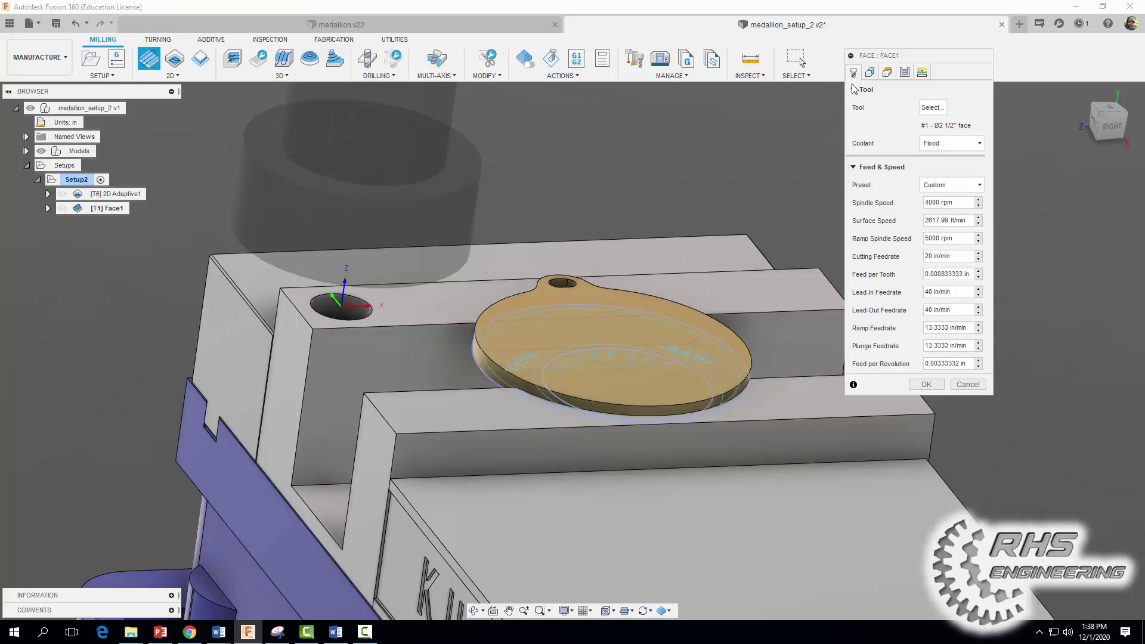
{"action": "left_click", "coordinate": [870, 74]}
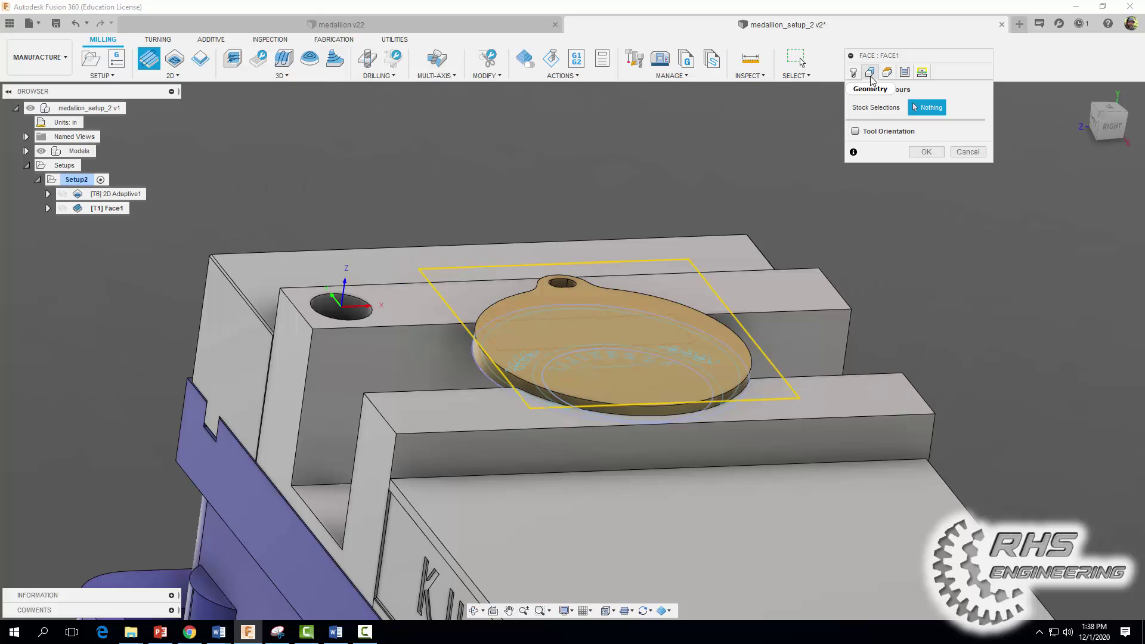
{"action": "left_click", "coordinate": [607, 290]}
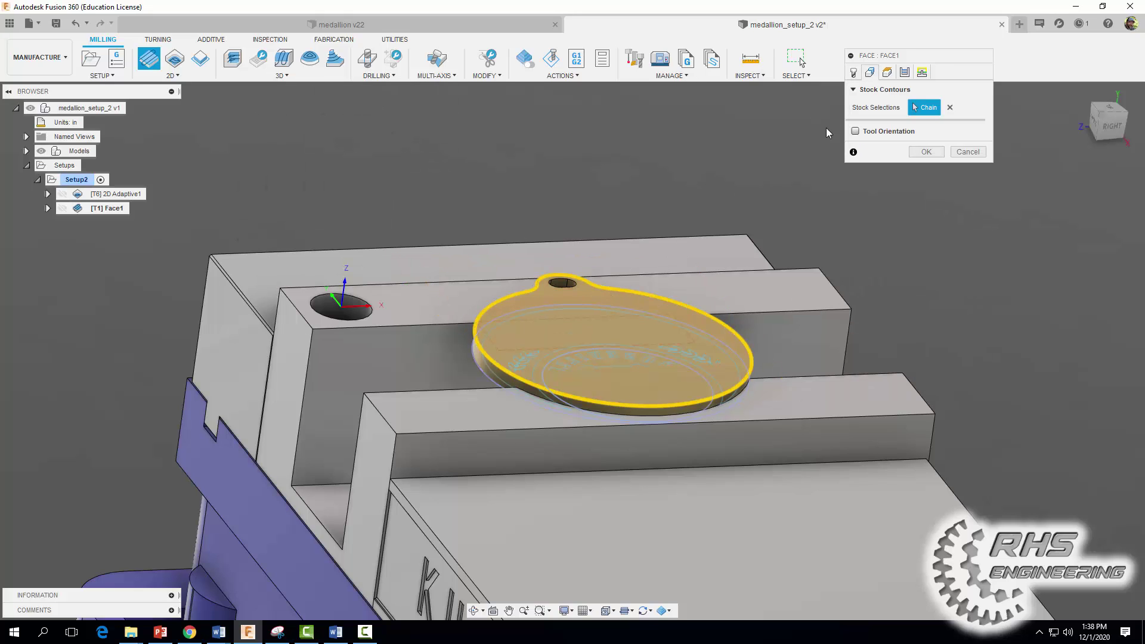
Step: Set the pass extension to 1 in and stock offset to 0.5 in, enable multiple depths, and generate the face toolpath
{"action": "left_click", "coordinate": [903, 74]}
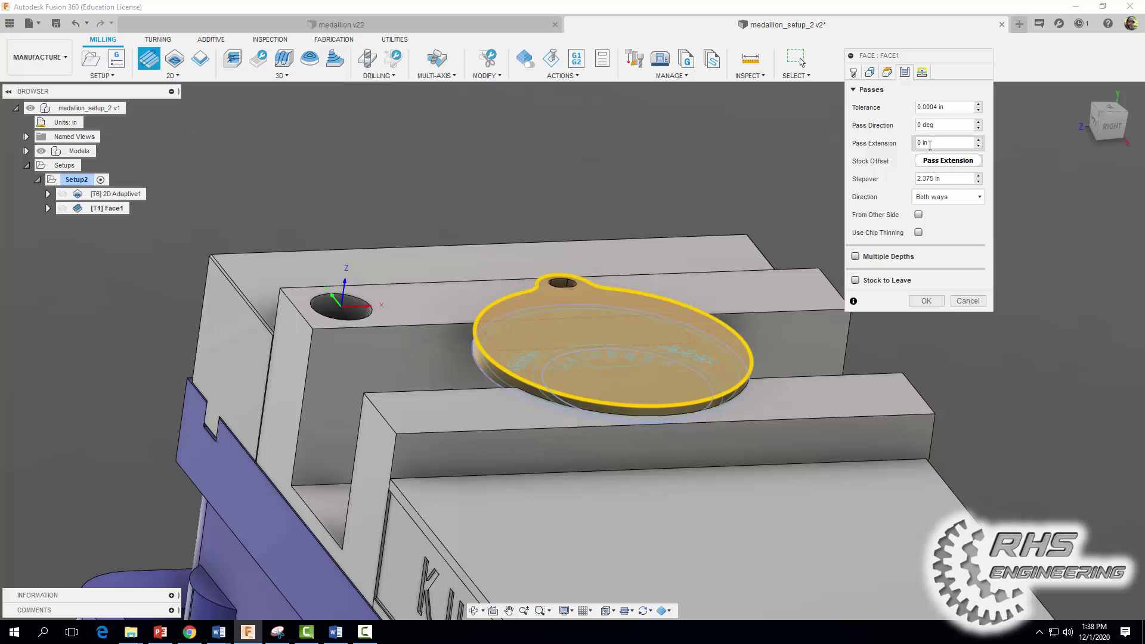
{"action": "left_click", "coordinate": [911, 143]}
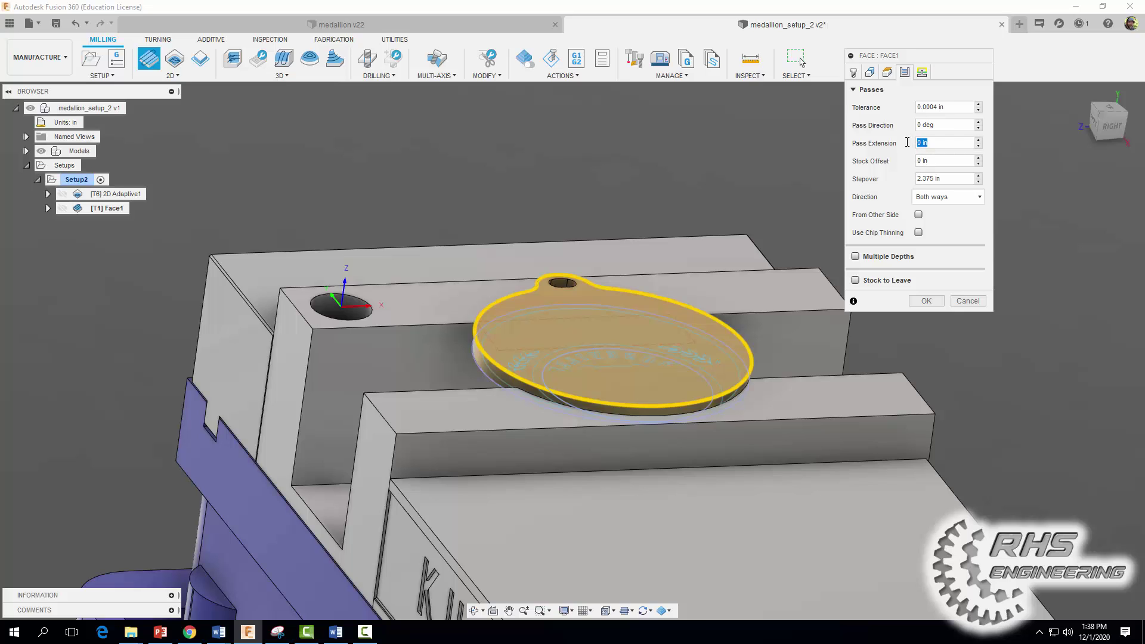
{"action": "type", "text": "1"}
{"action": "left_click", "coordinate": [908, 163]}
{"action": "type", "text": "0.5"}
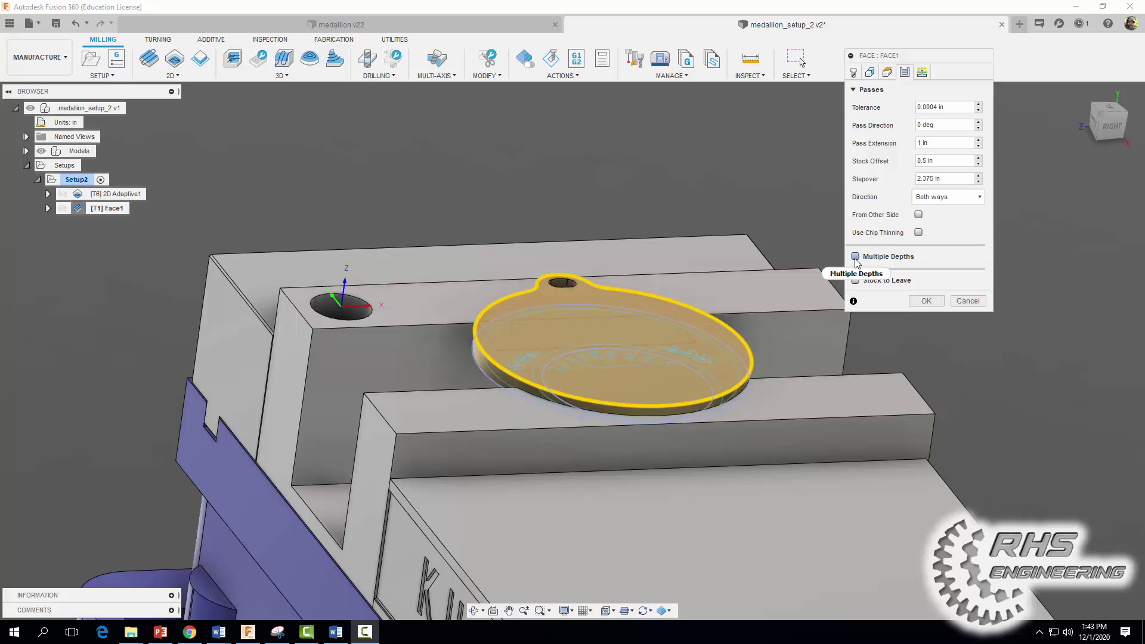
{"action": "left_click", "coordinate": [856, 257]}
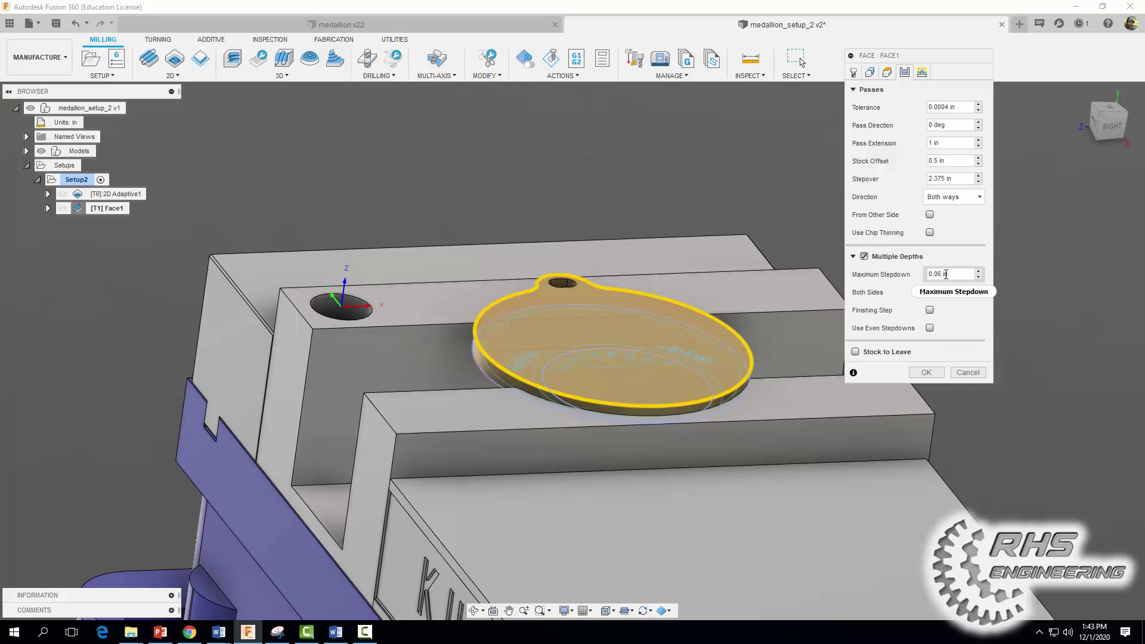
{"action": "left_click", "coordinate": [919, 278]}
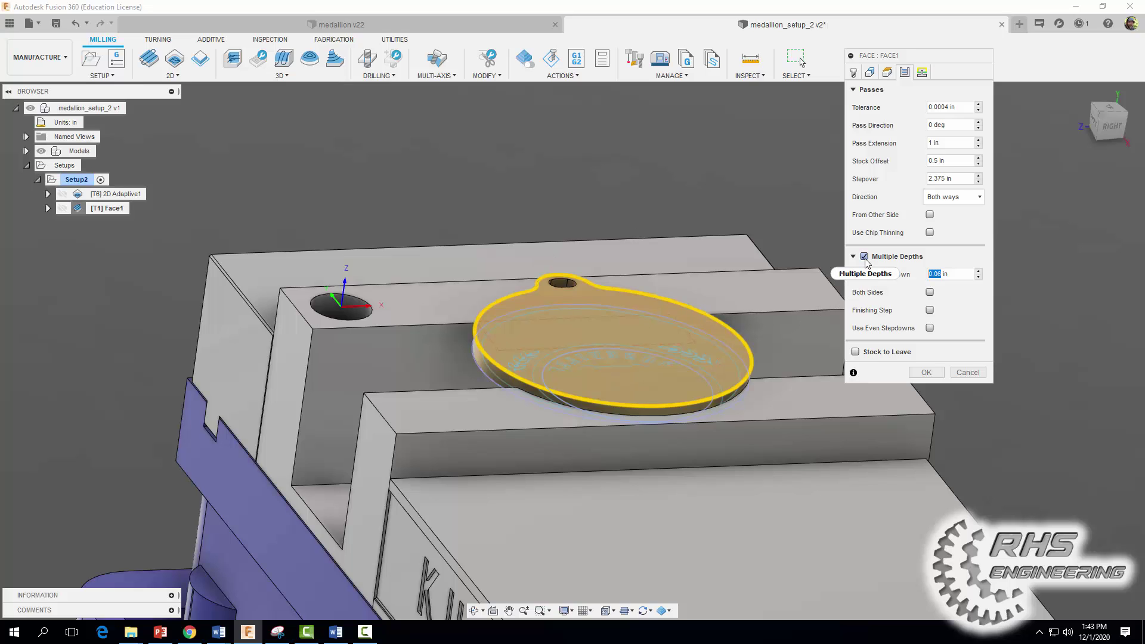
{"action": "mouse_move", "coordinate": [866, 263]}
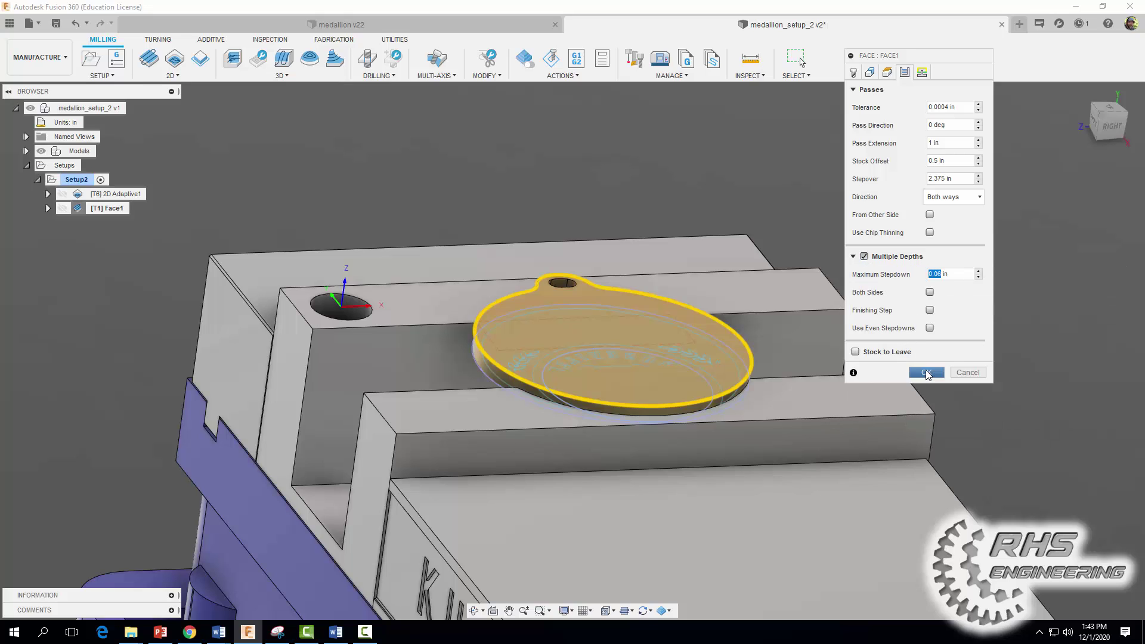
{"action": "left_click", "coordinate": [926, 373]}
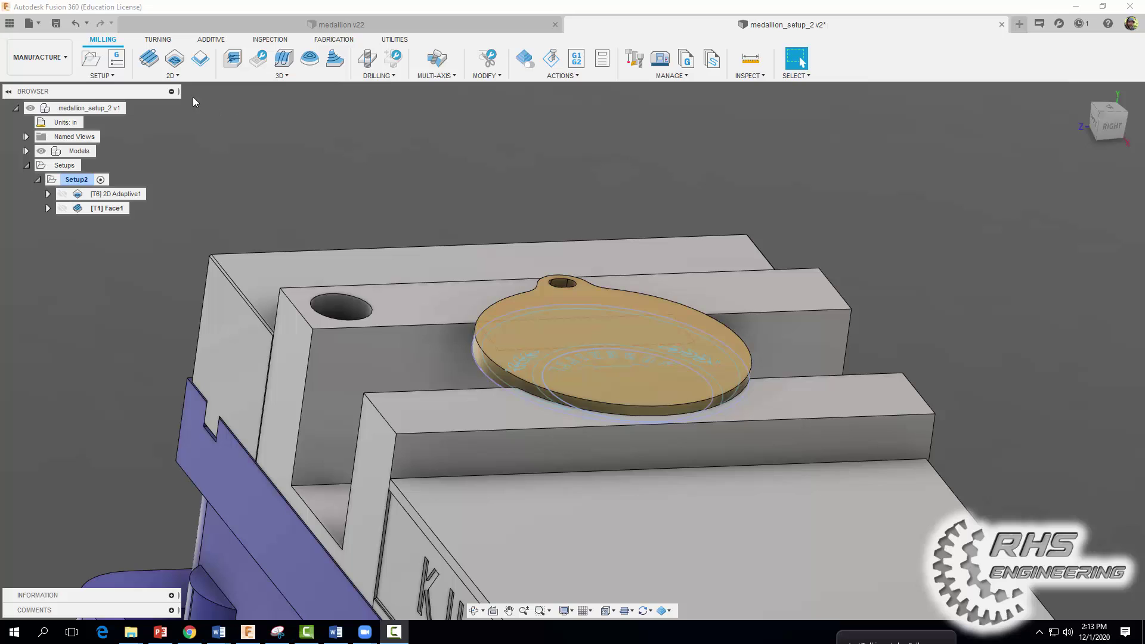
Step: Start a 2D Contour operation with tool 9, the 1/4 in 45-degree chamfer mill from medallion_tool_library
{"action": "left_click", "coordinate": [173, 75]}
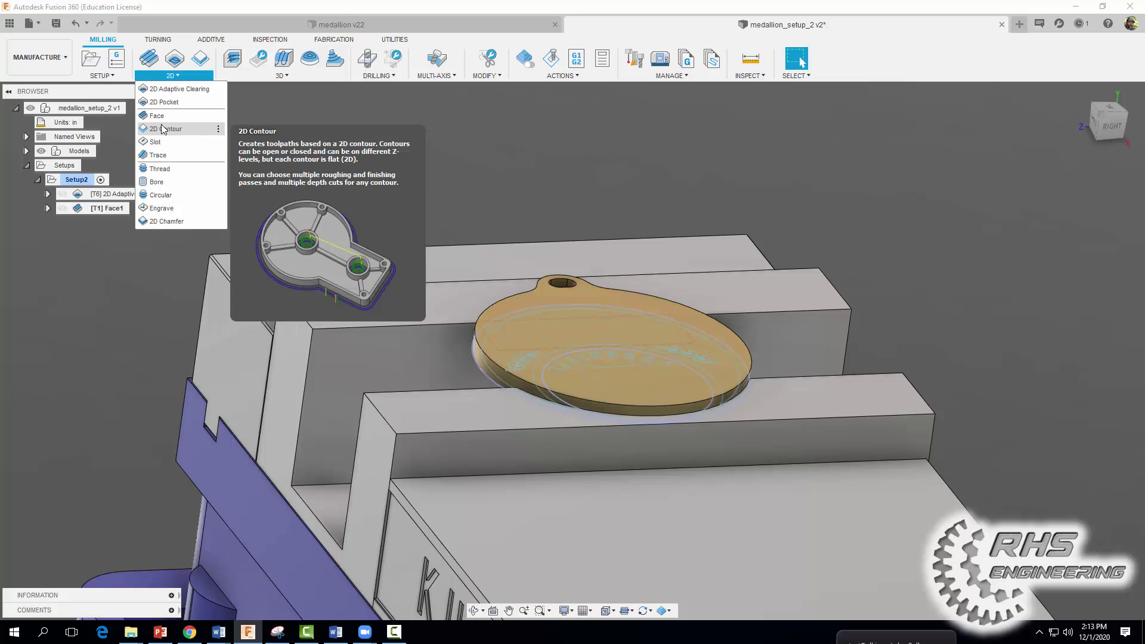
{"action": "left_click", "coordinate": [164, 129]}
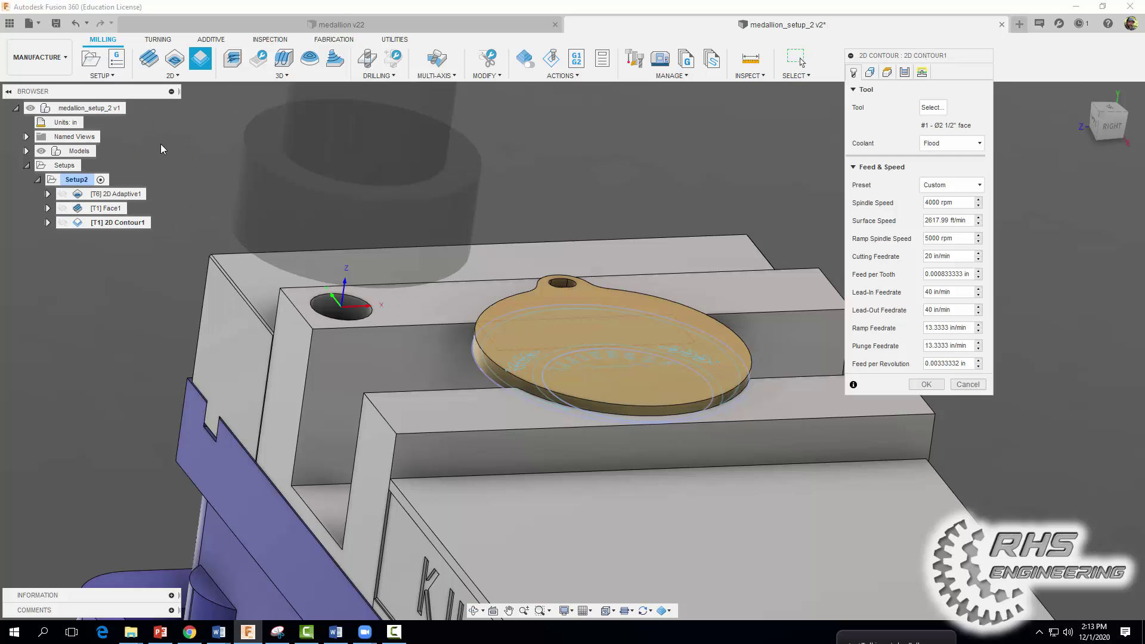
{"action": "left_click", "coordinate": [933, 108]}
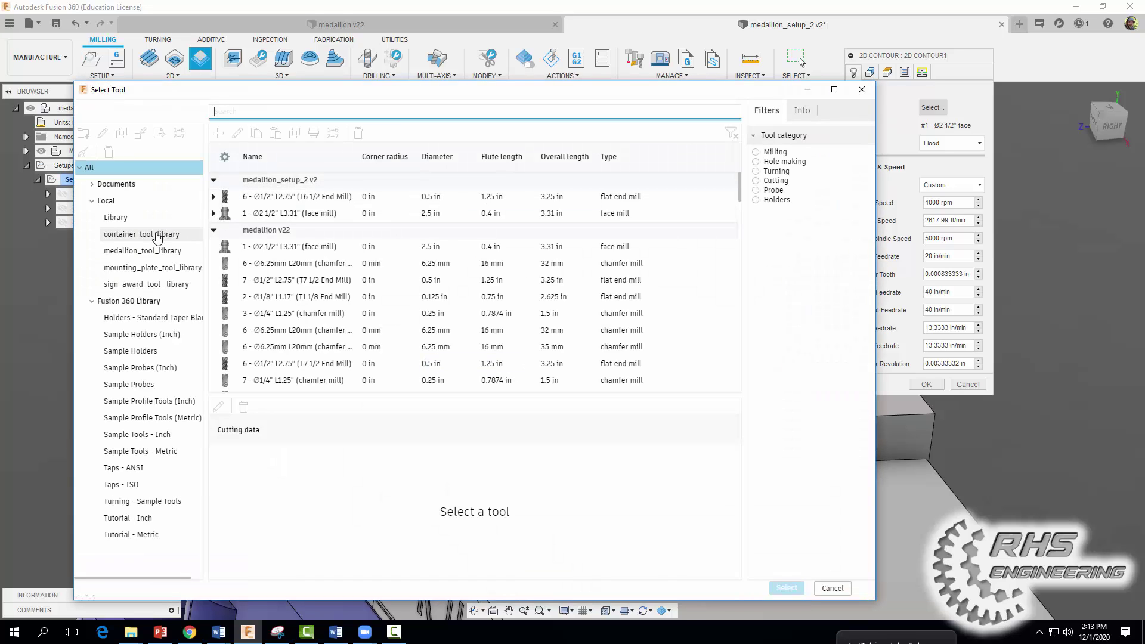
{"action": "left_click", "coordinate": [156, 236]}
{"action": "left_click", "coordinate": [146, 251]}
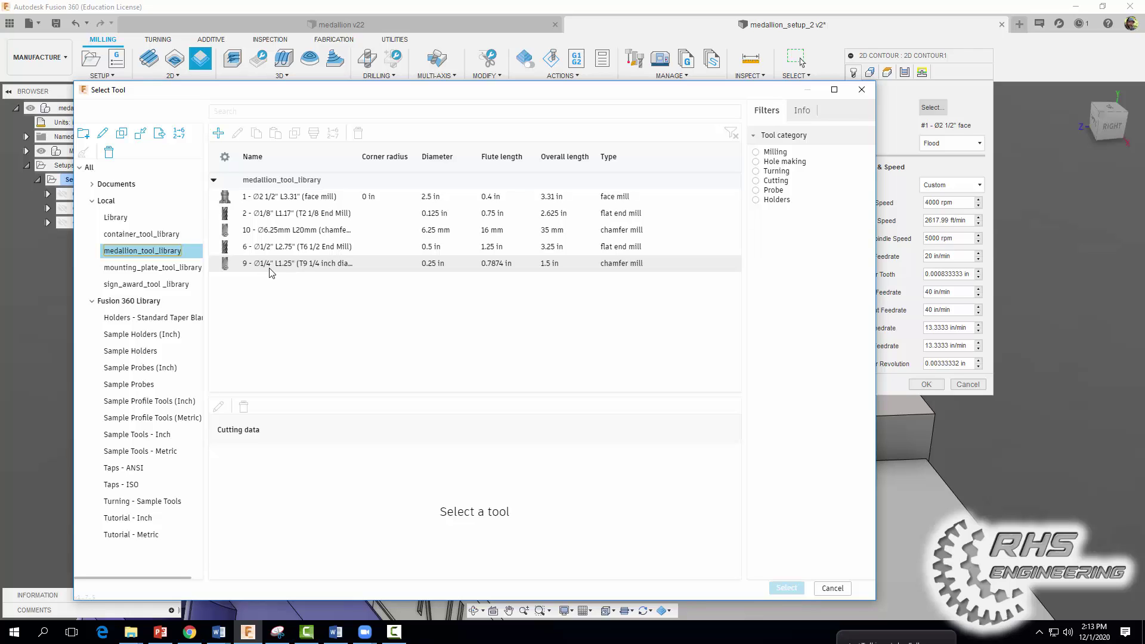
{"action": "left_click", "coordinate": [309, 261]}
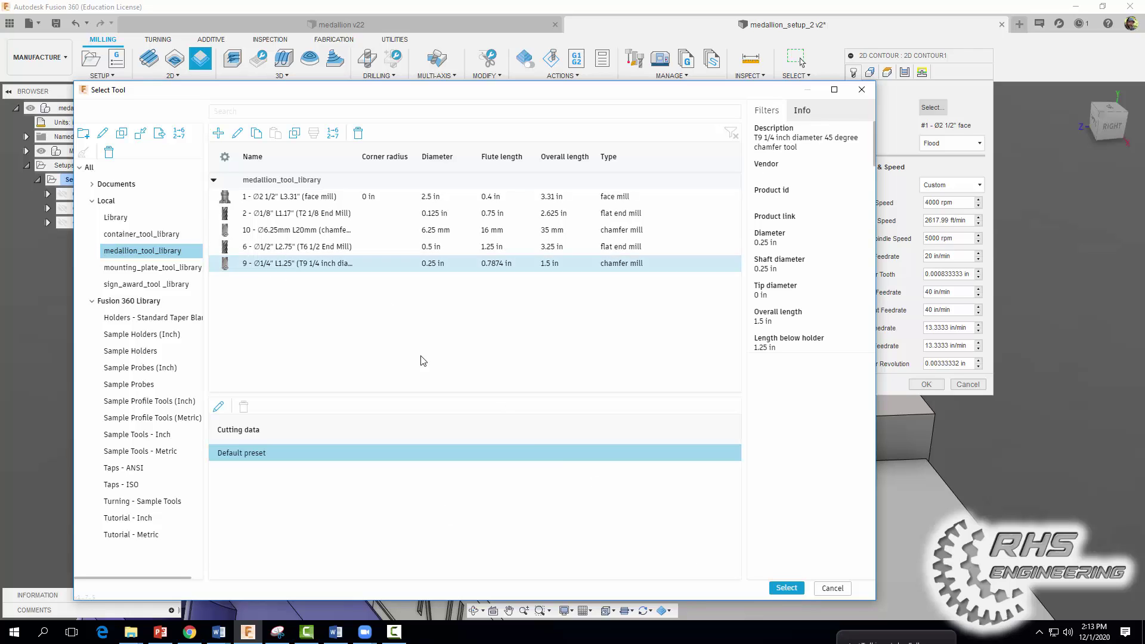
{"action": "left_click", "coordinate": [786, 588]}
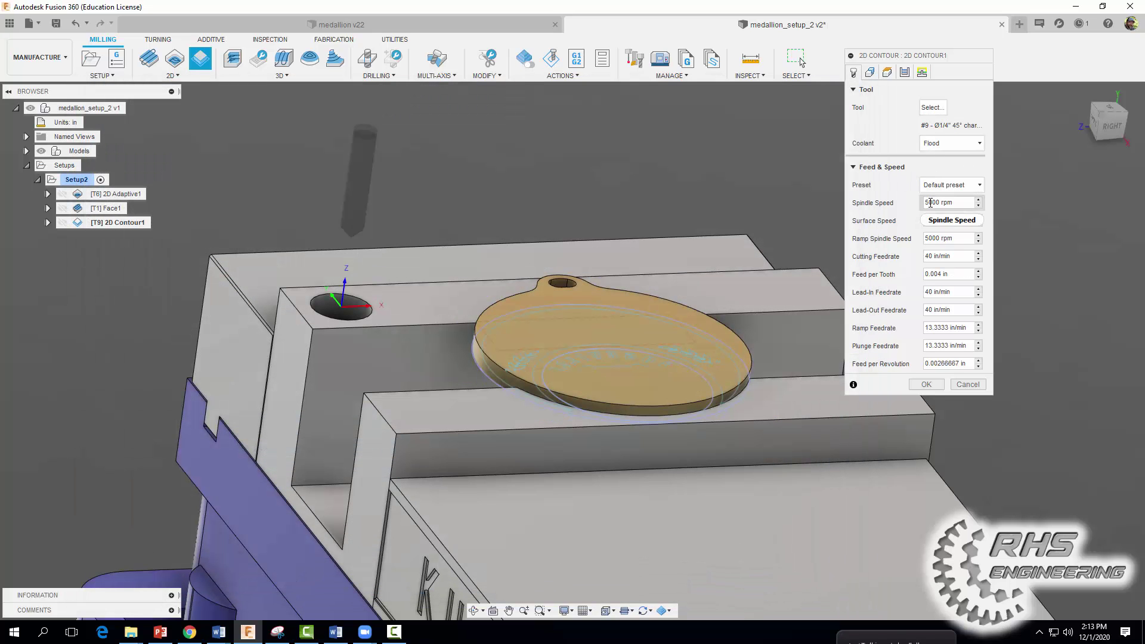
Step: Set the contour's spindle speed to 3000 rpm and cutting feedrate to 20 in/min, and select the hole edge and the medallion's upper outer outline
{"action": "left_click_drag", "start_coordinate": [931, 203], "coordinate": [921, 202]}
{"action": "type", "text": "3"}
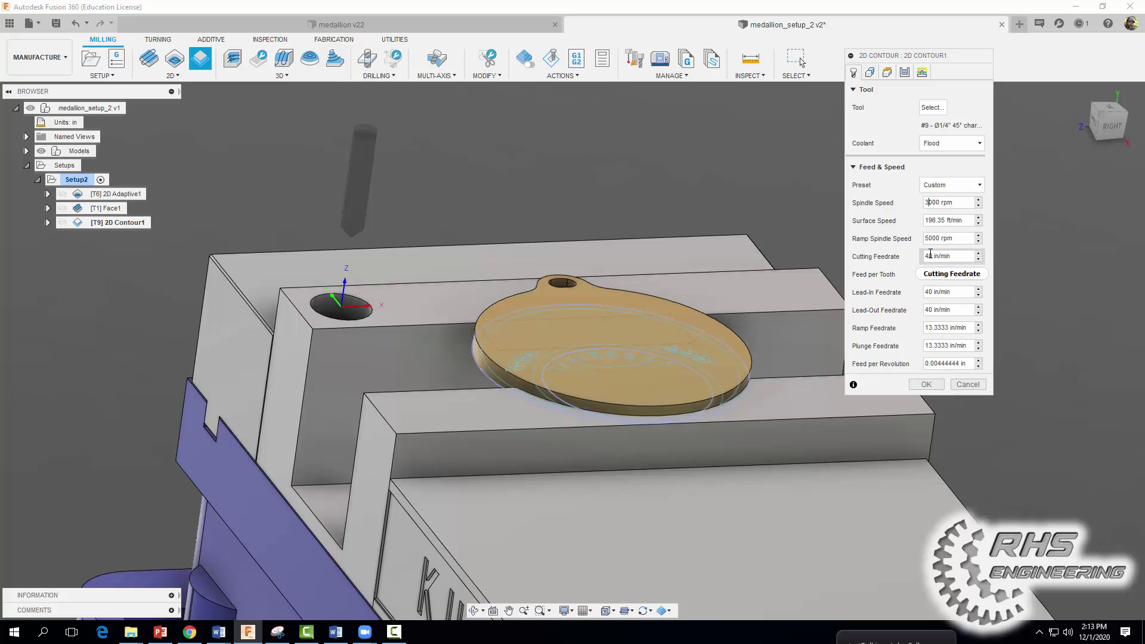
{"action": "left_click_drag", "start_coordinate": [929, 256], "coordinate": [921, 256]}
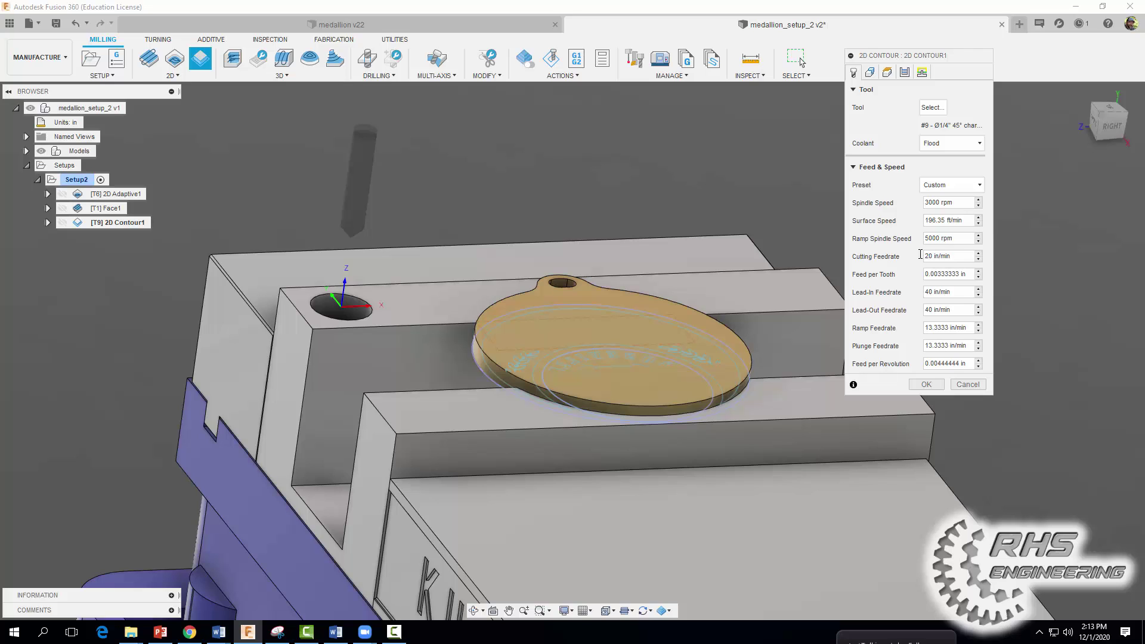
{"action": "left_click", "coordinate": [871, 72]}
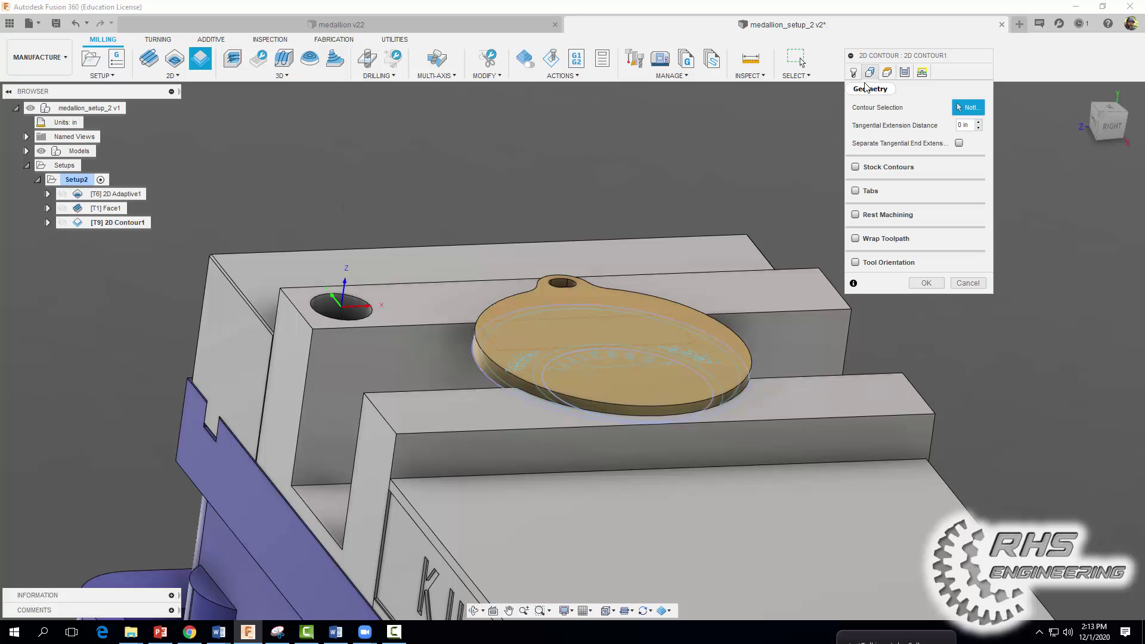
{"action": "left_click", "coordinate": [564, 284]}
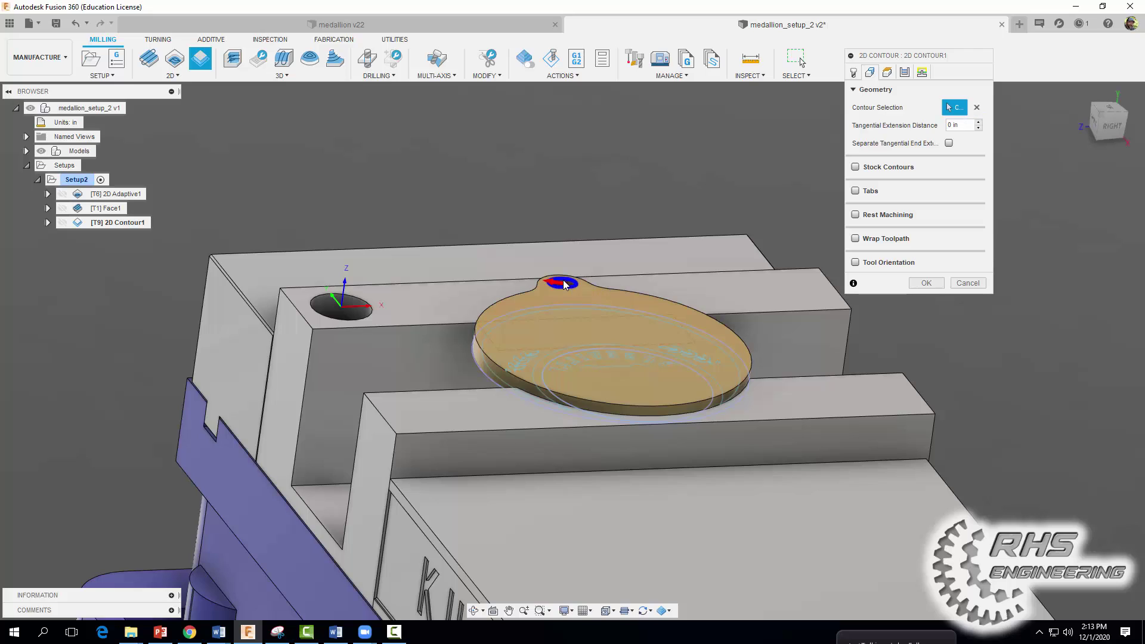
{"action": "left_click", "coordinate": [604, 291]}
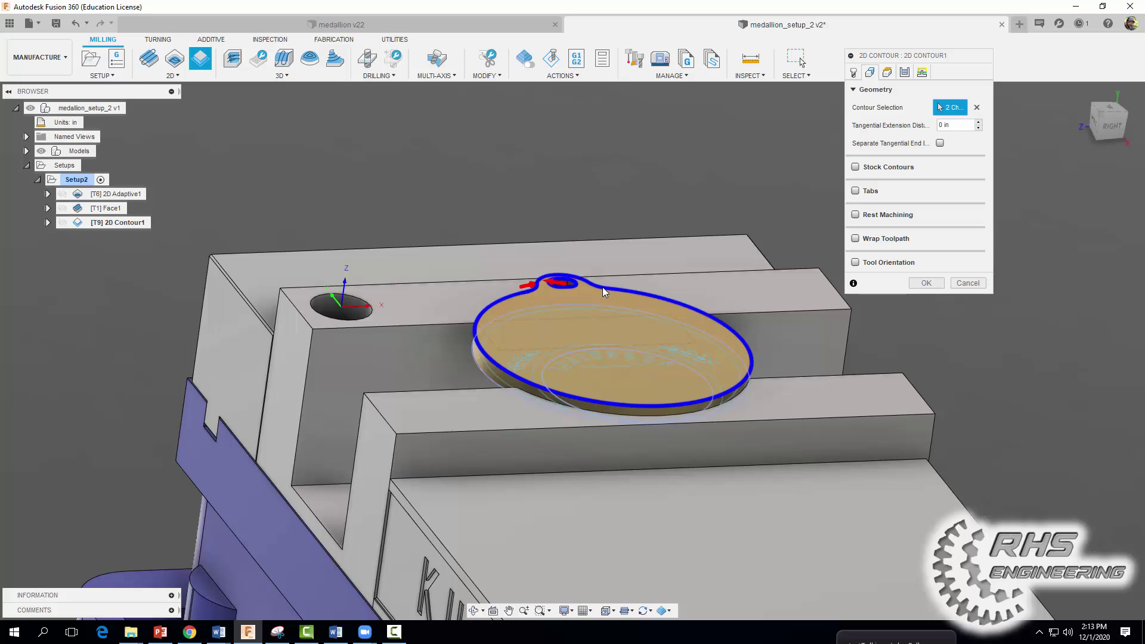
Step: Set the chamfer width to 0.01 in and chamfer tip offset to 0.02 in, and generate the contour toolpath
{"action": "left_click", "coordinate": [904, 73]}
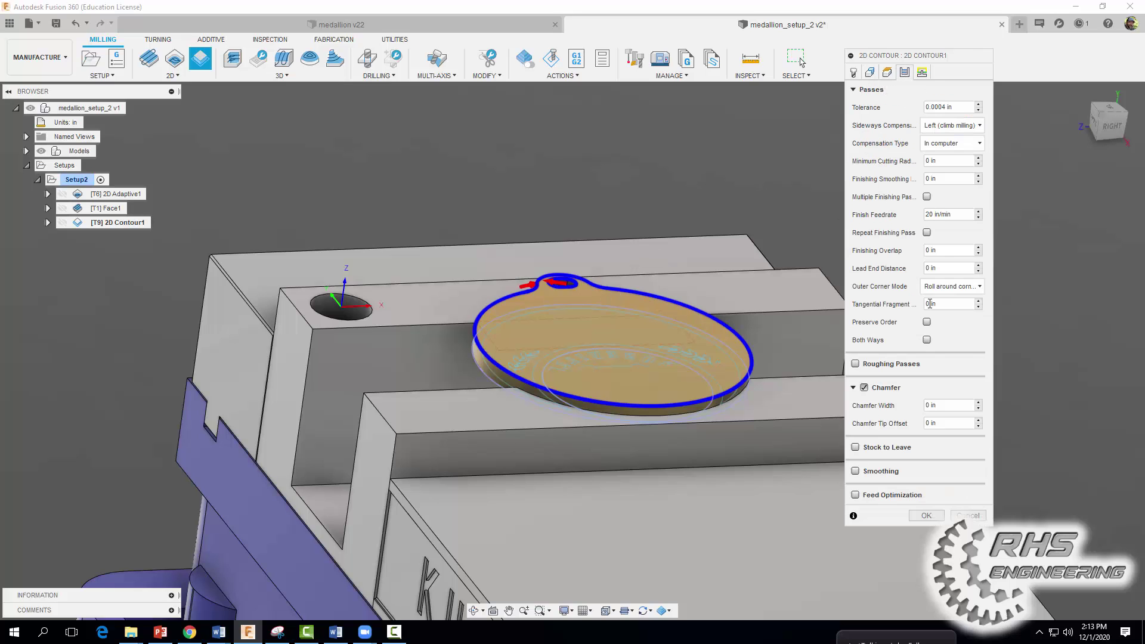
{"action": "left_click", "coordinate": [930, 406]}
{"action": "double_click", "coordinate": [925, 405]}
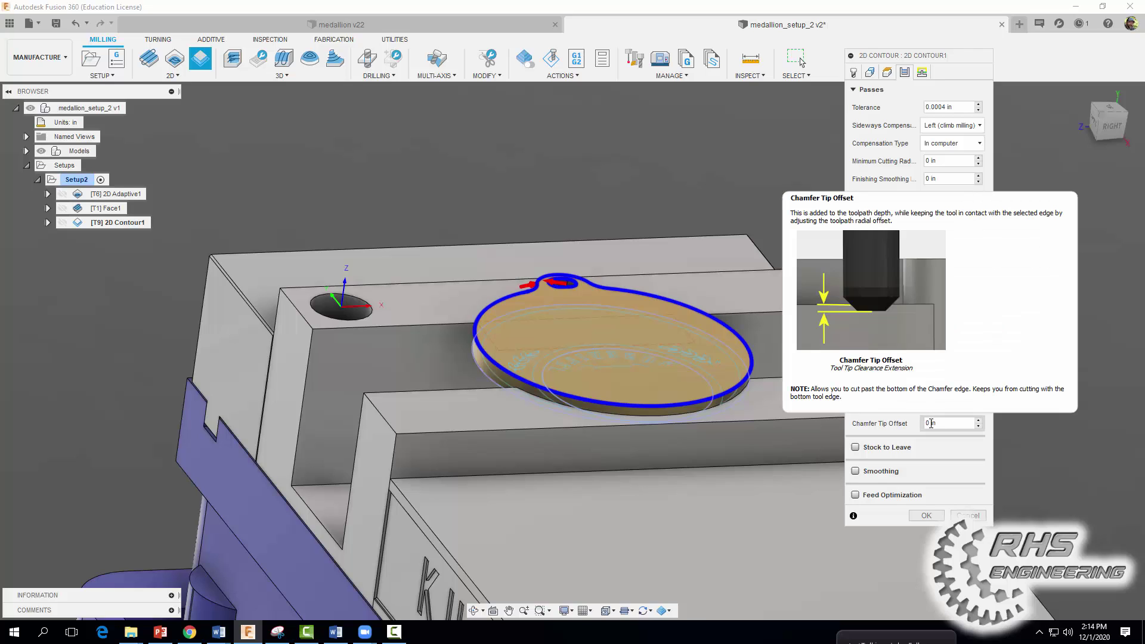
{"action": "double_click", "coordinate": [925, 423]}
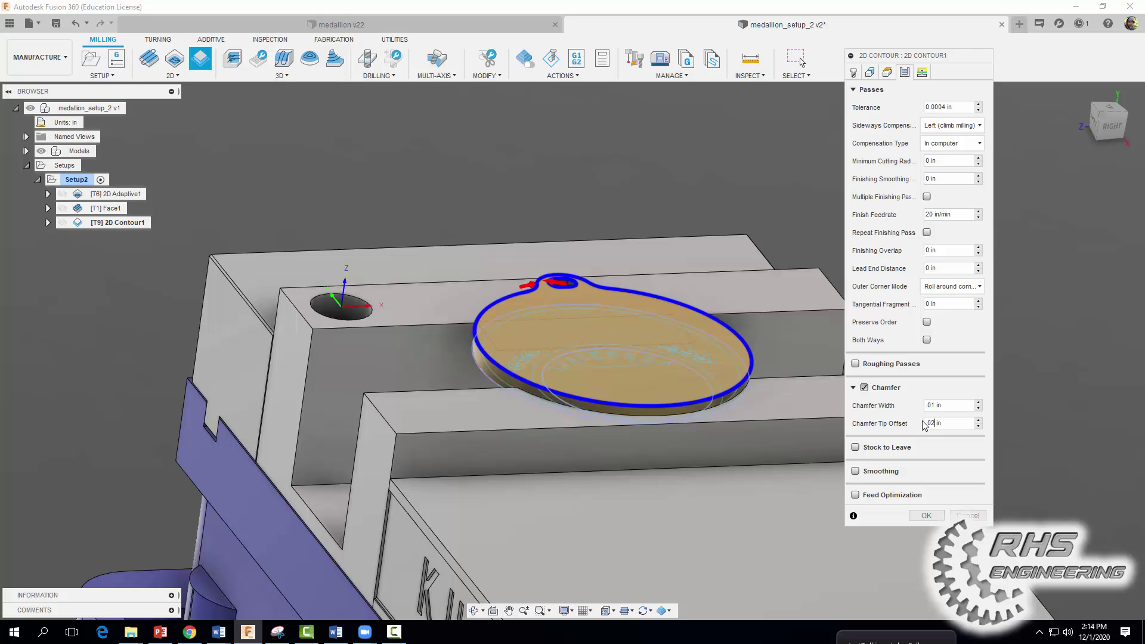
{"action": "left_click", "coordinate": [925, 516]}
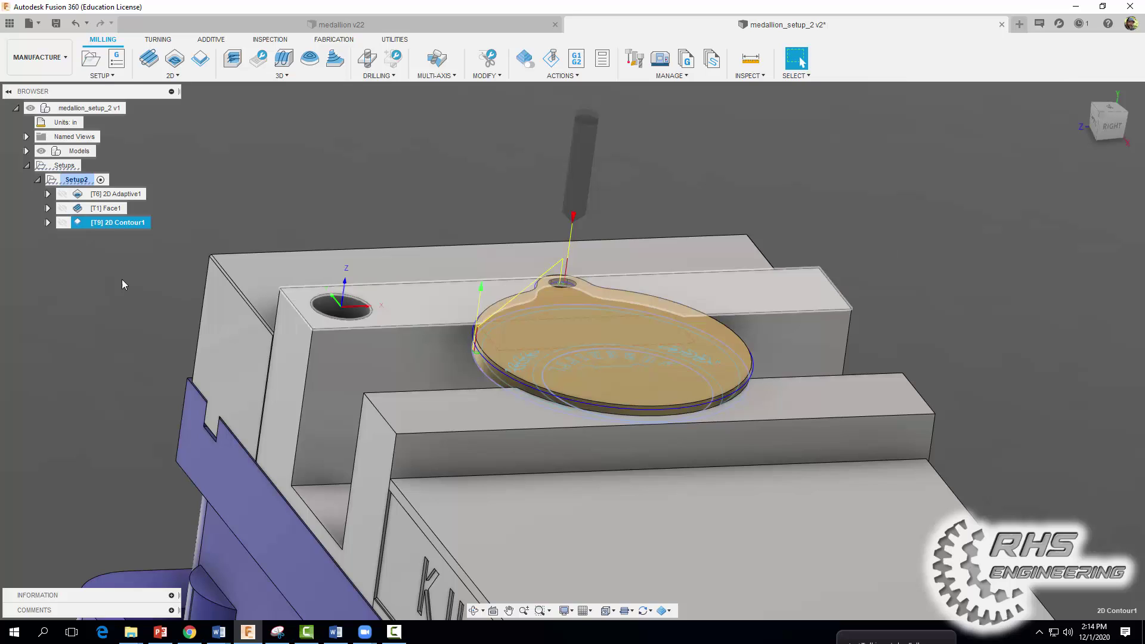
Step: Simulate all of Setup2's toolpaths at a faster playback speed, check the machining time statistics, and close the simulation
{"action": "left_click", "coordinate": [74, 180]}
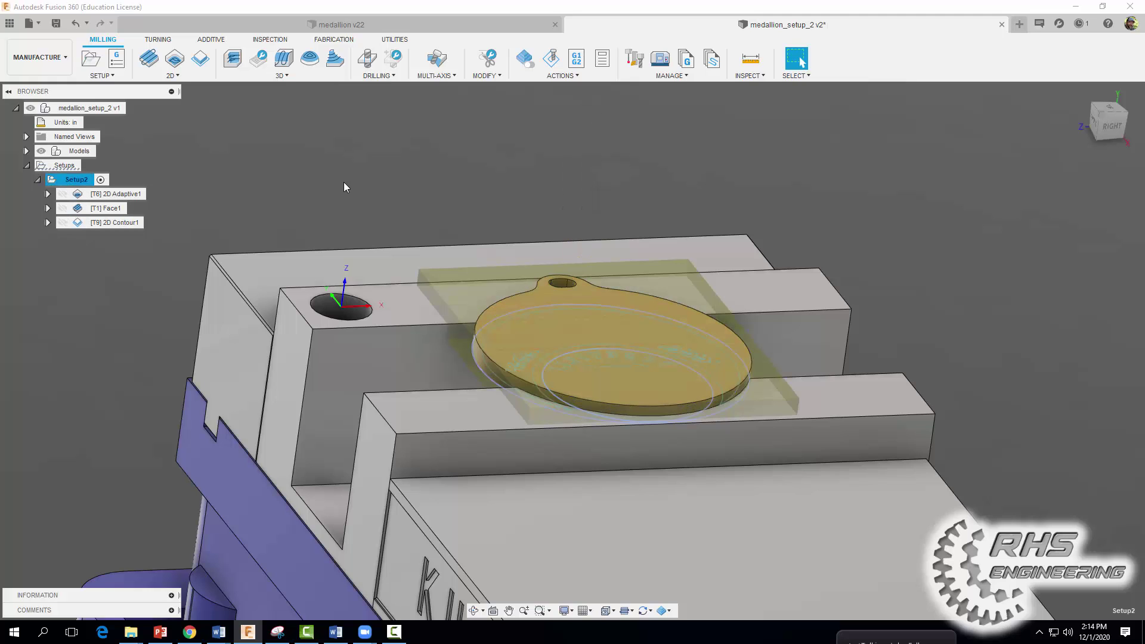
{"action": "left_click", "coordinate": [551, 61]}
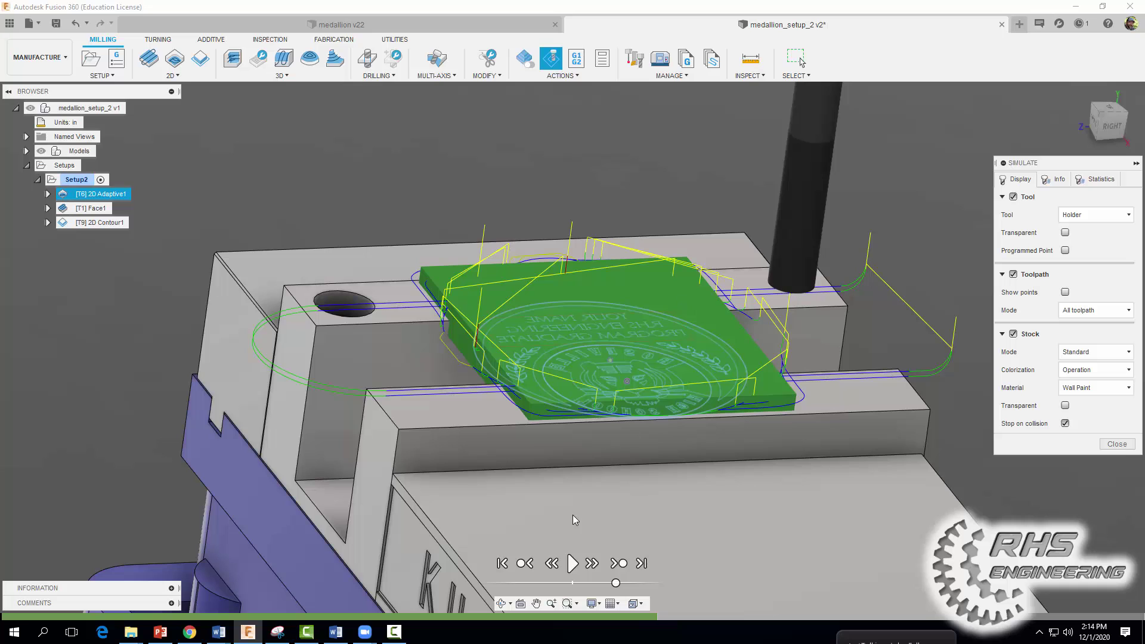
{"action": "left_click", "coordinate": [571, 563]}
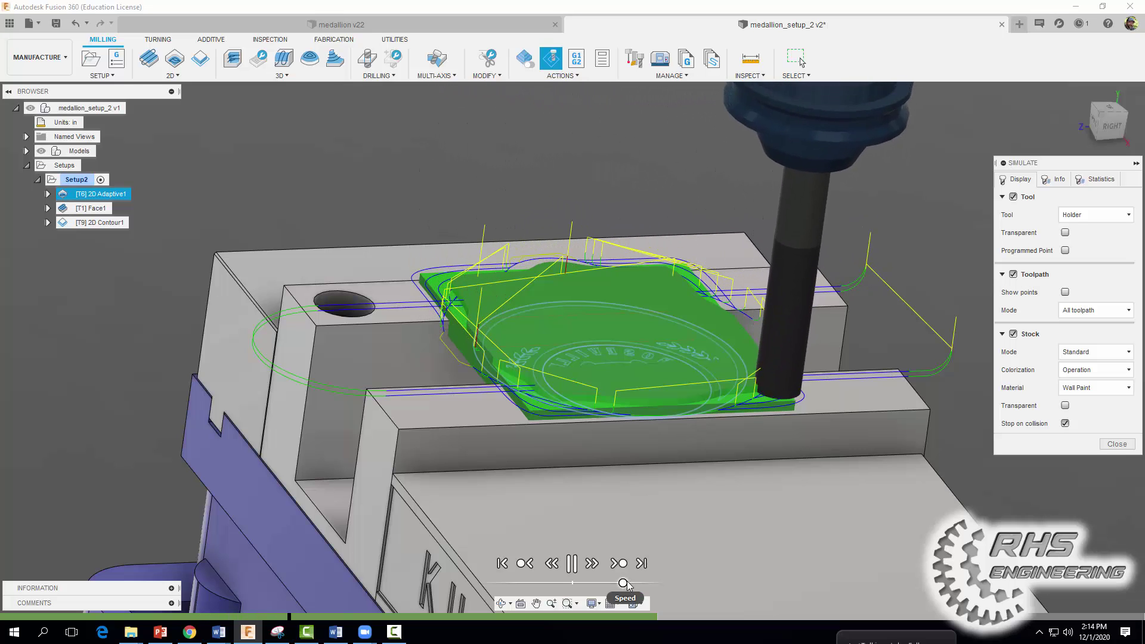
{"action": "left_click_drag", "start_coordinate": [620, 582], "coordinate": [626, 583]}
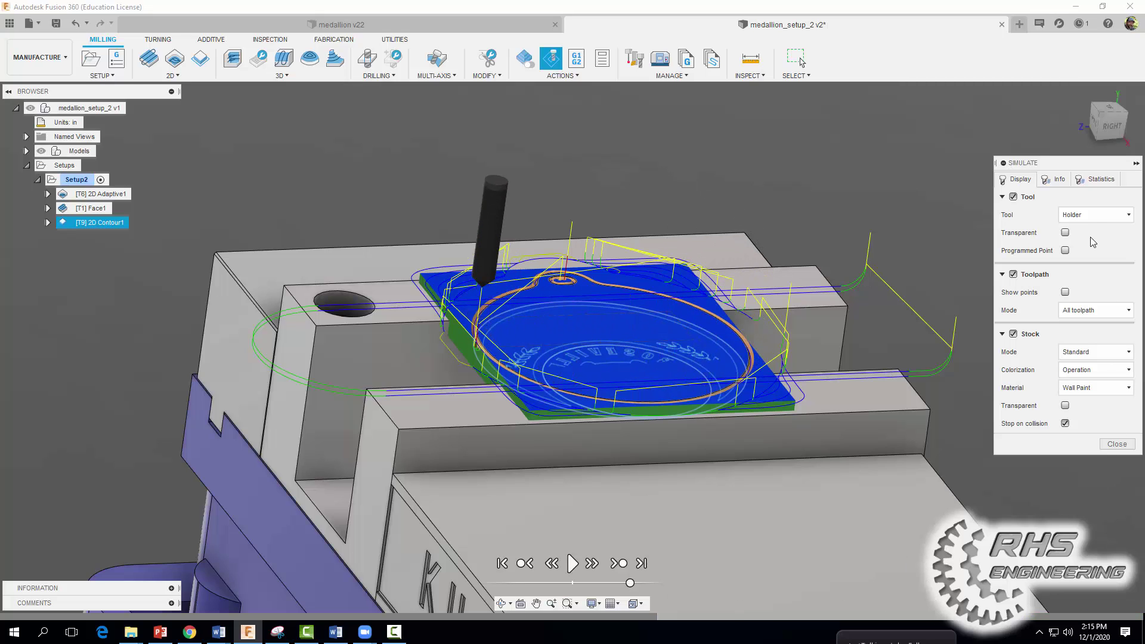
{"action": "left_click", "coordinate": [1095, 181]}
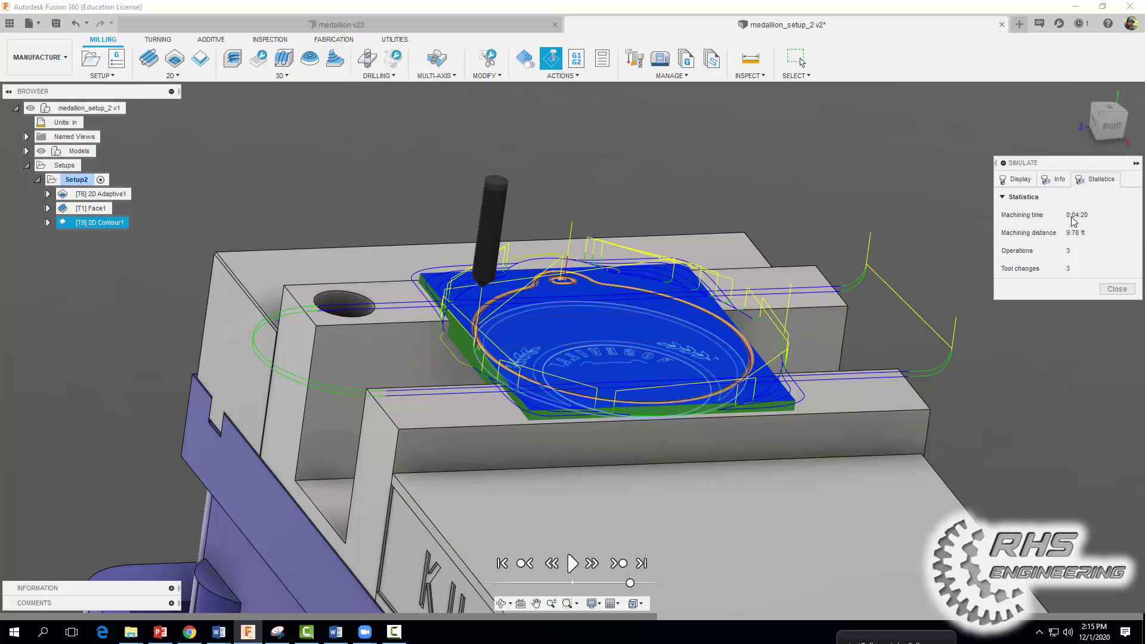
{"action": "left_click", "coordinate": [1112, 291]}
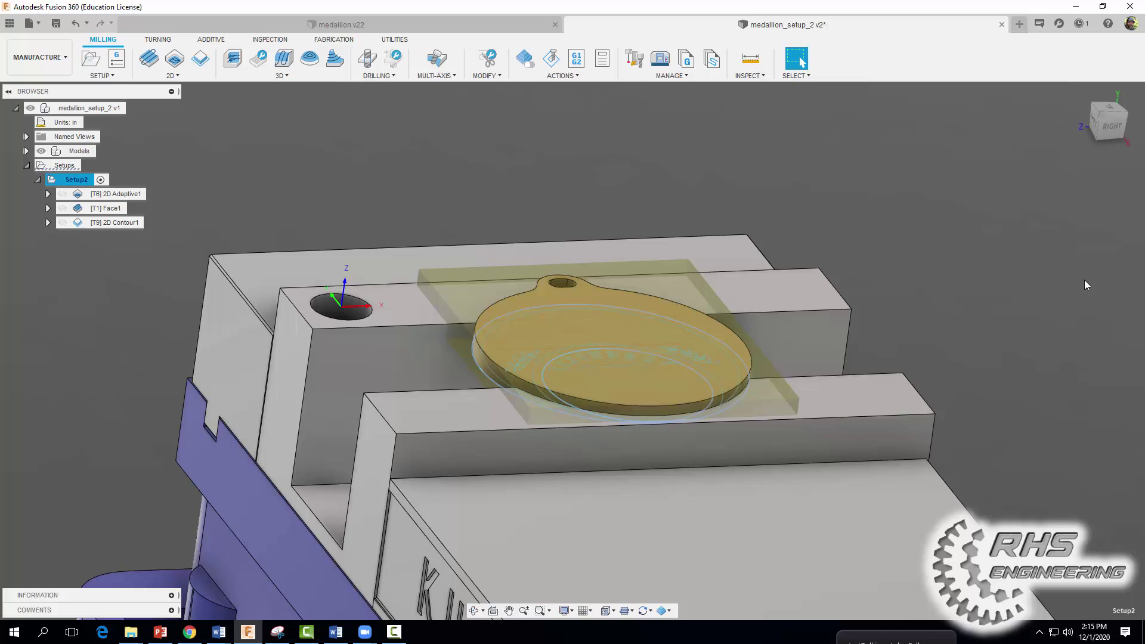